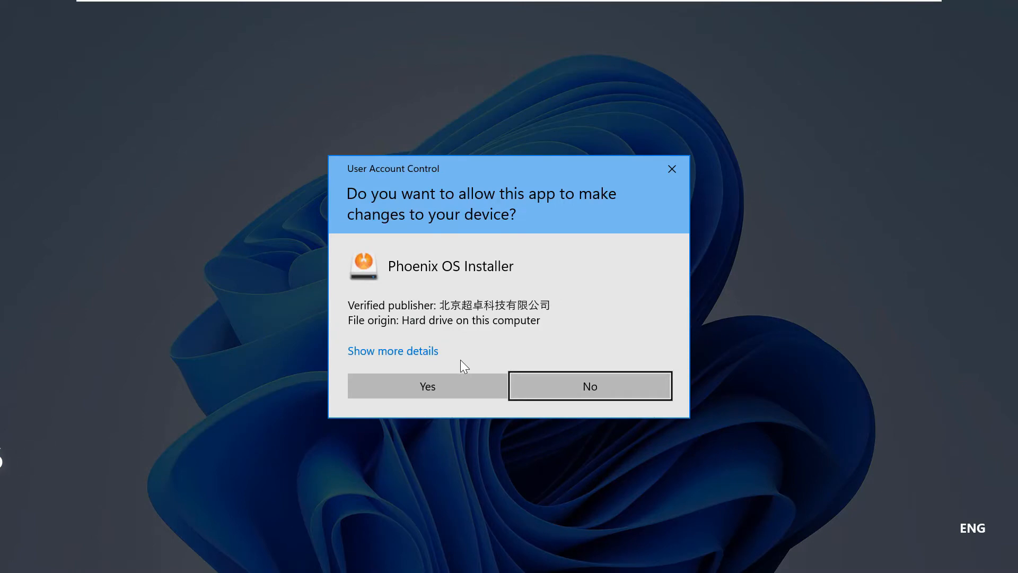
Allow the Phoenix OS Installer to make changes and begin a hard disk installation with C: as the target disk.
left_click(440, 384)
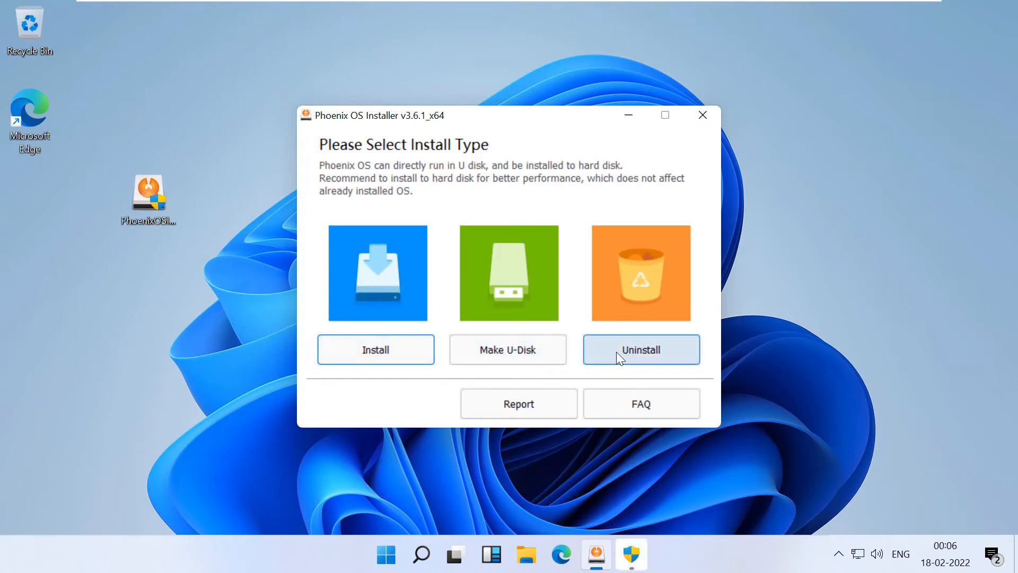
left_click(360, 353)
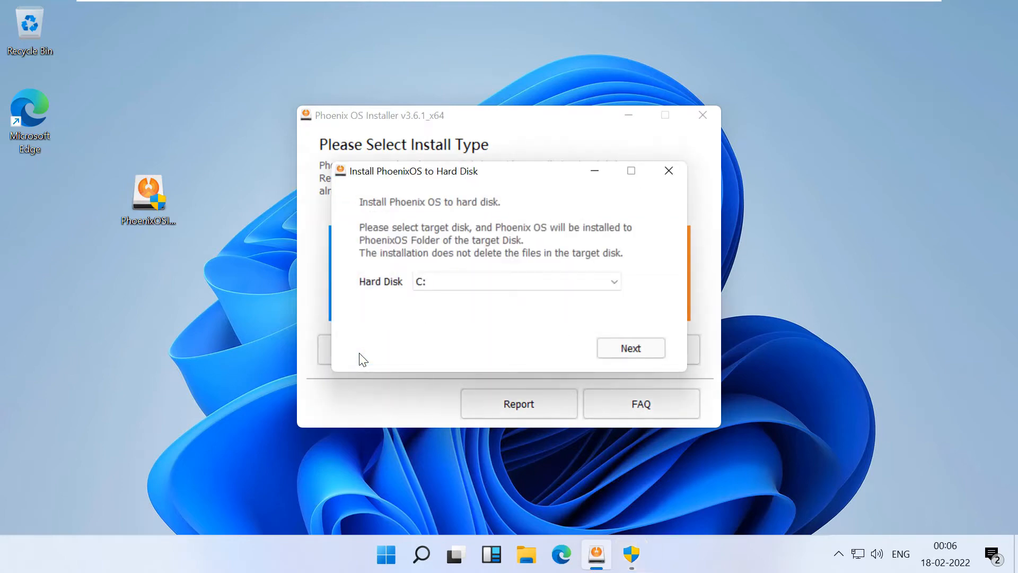
left_click(459, 285)
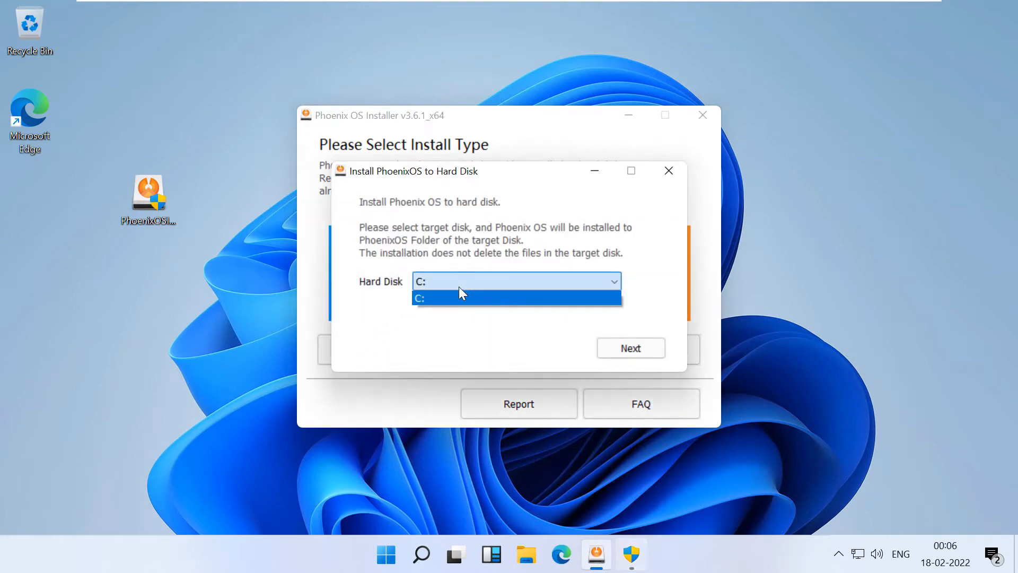
left_click(459, 289)
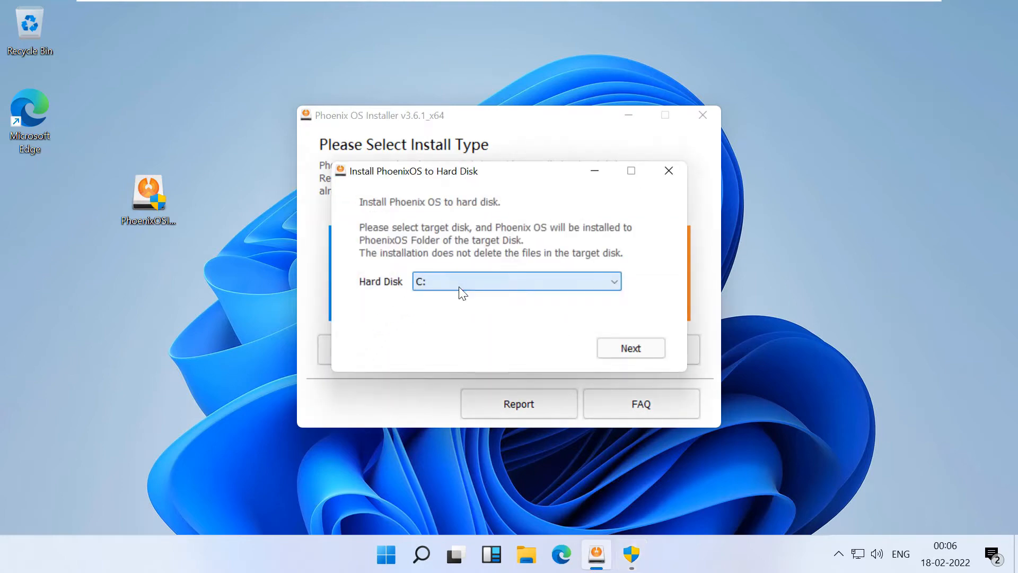
left_click(627, 353)
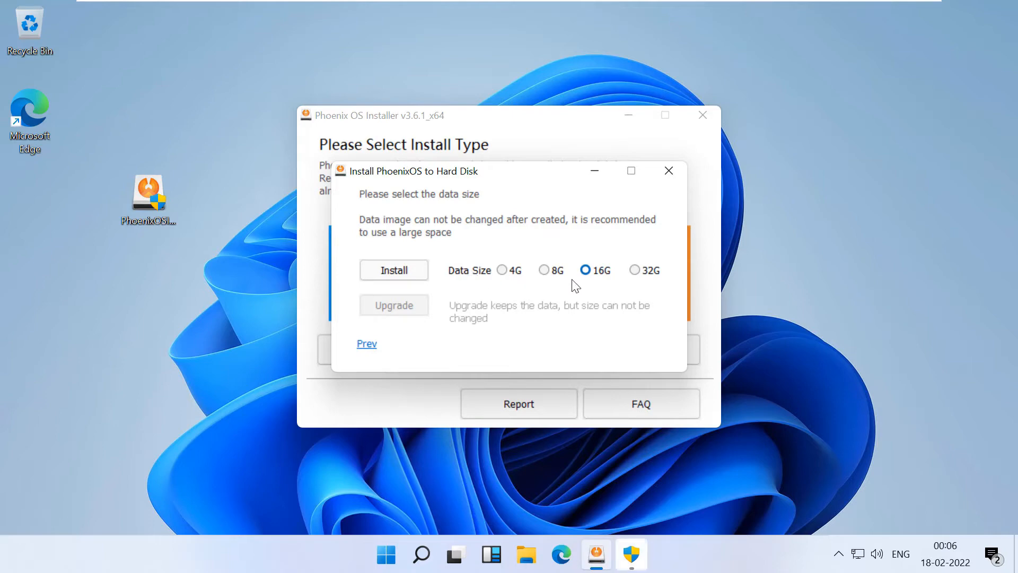
Choose 32G as the data size for the Phoenix OS installation.
left_click(642, 272)
left_click(586, 269)
left_click(636, 272)
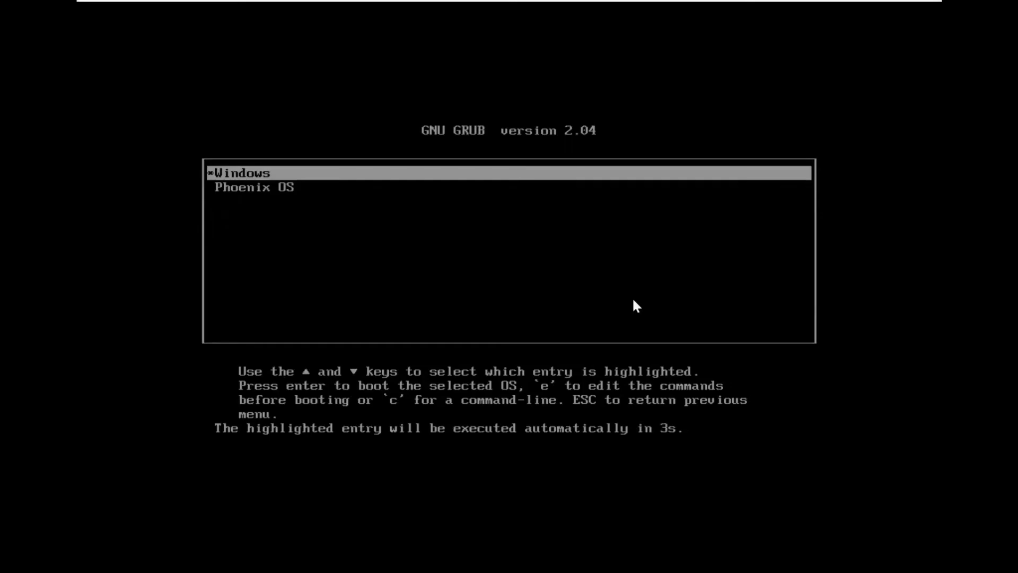
Boot the Phoenix OS entry from the GRUB boot menu instead of Windows.
key("Down")
key("Up")
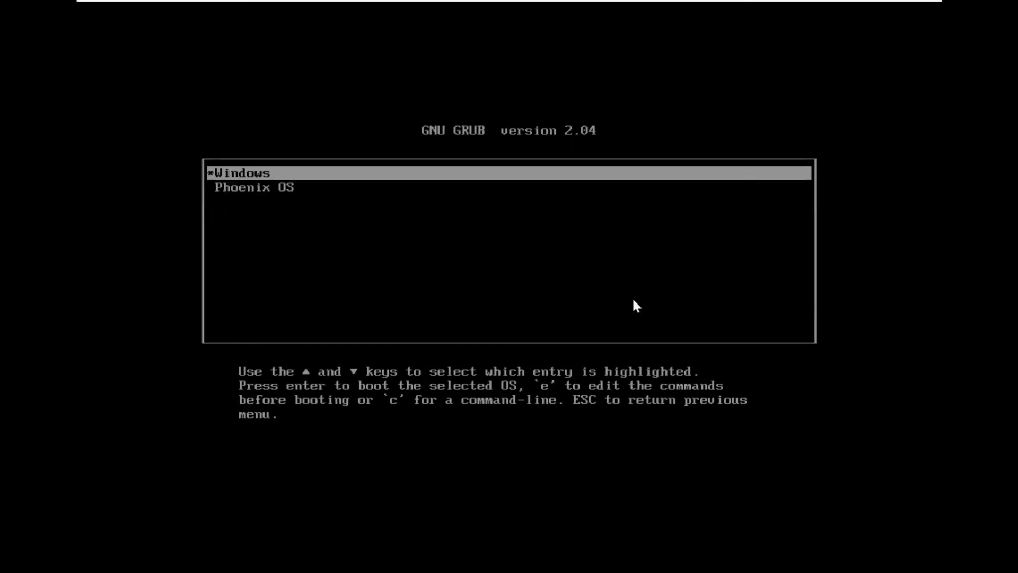
key("Down")
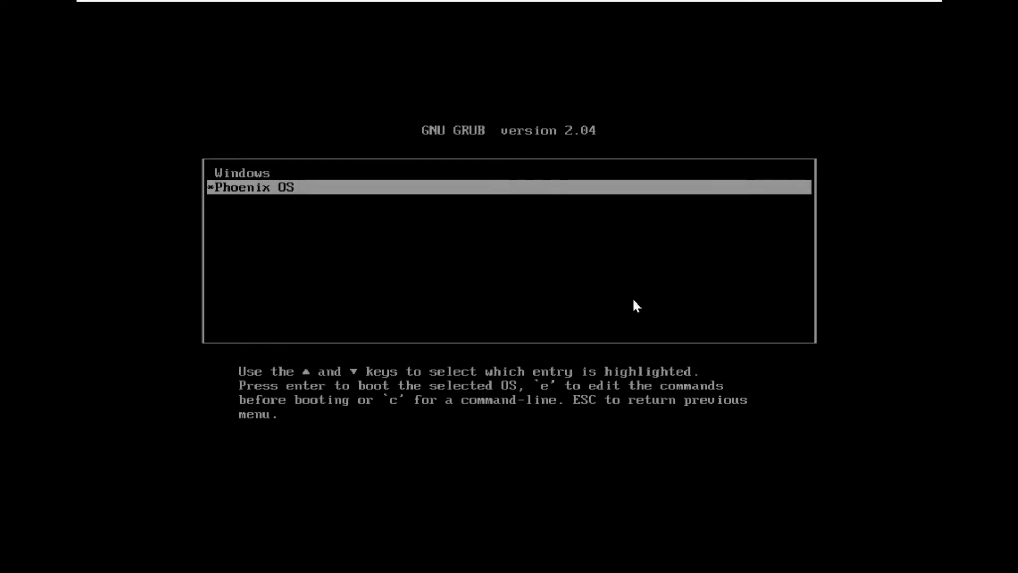
key("Up")
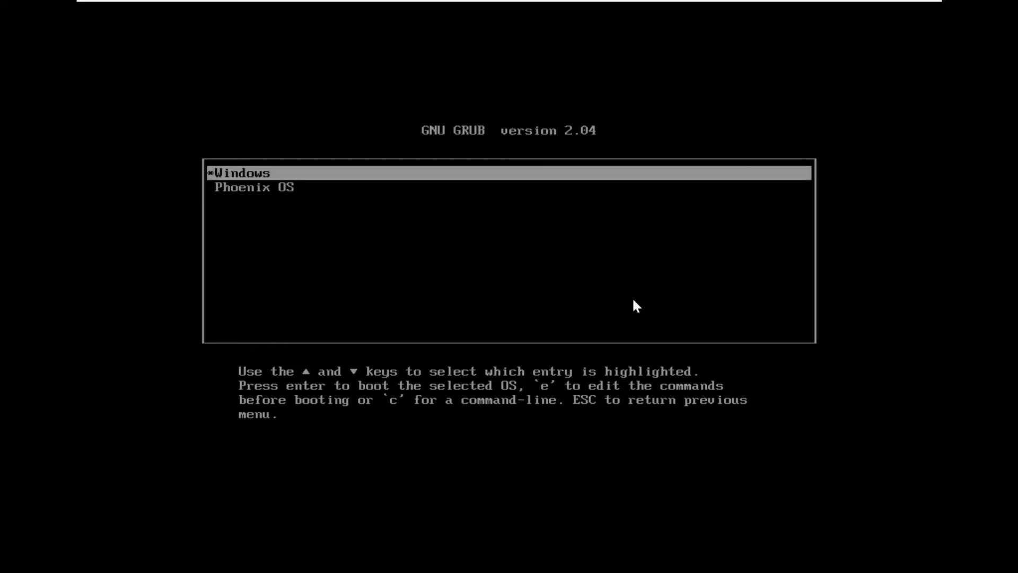
key("Down")
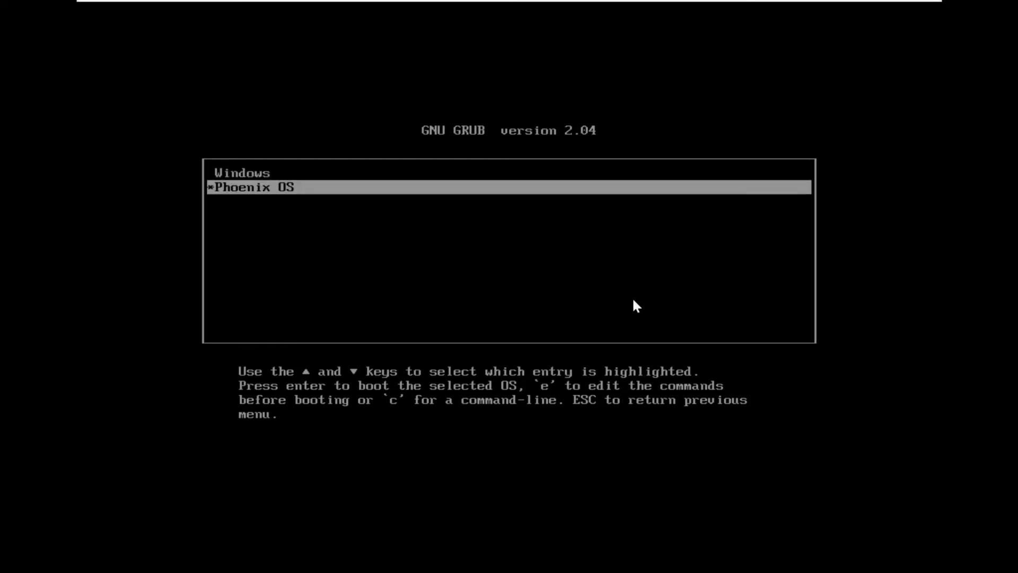
key("Return")
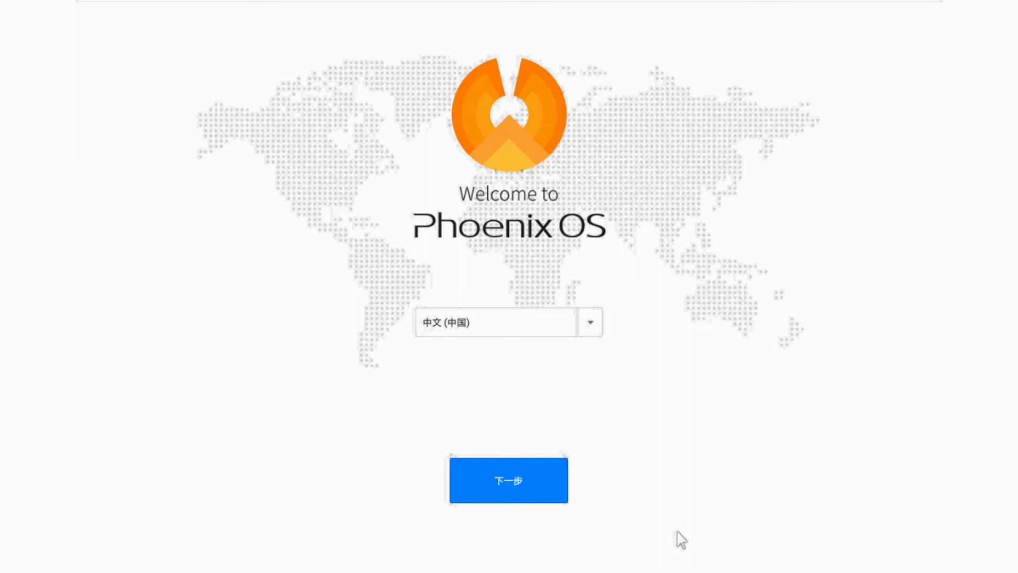
Set the setup language to English (United States) and accept the user license agreement.
left_click(591, 324)
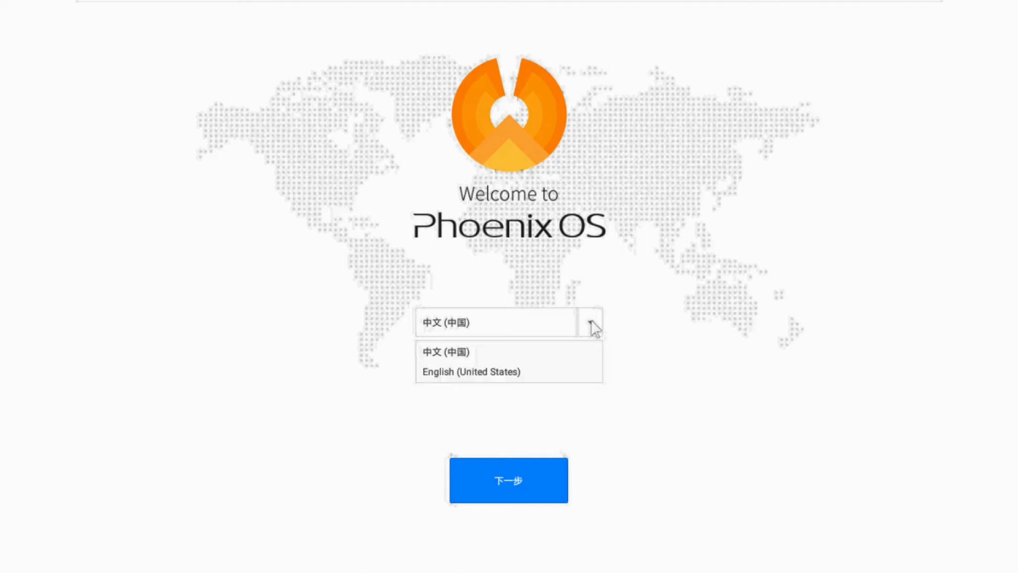
left_click(504, 374)
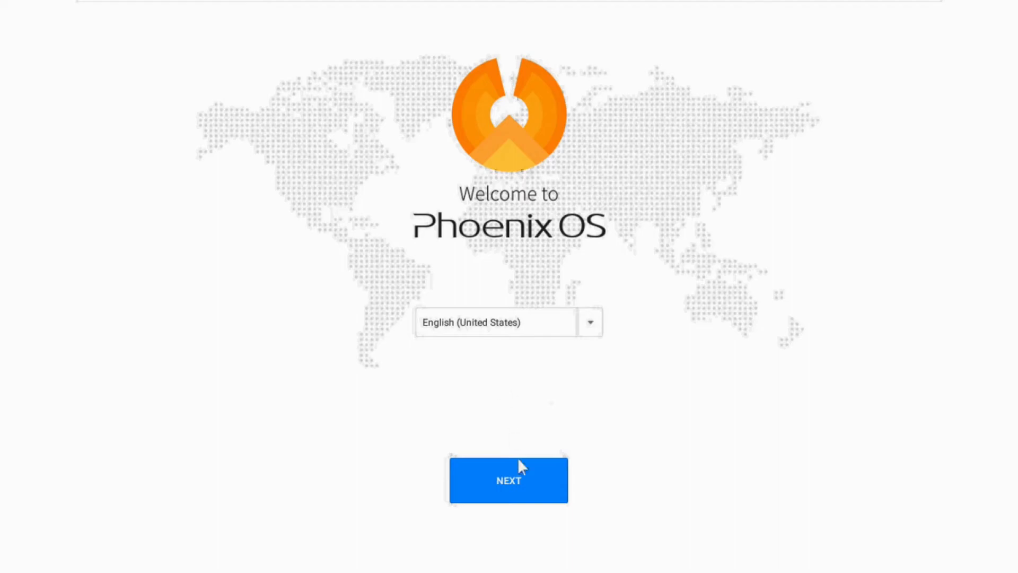
left_click(527, 498)
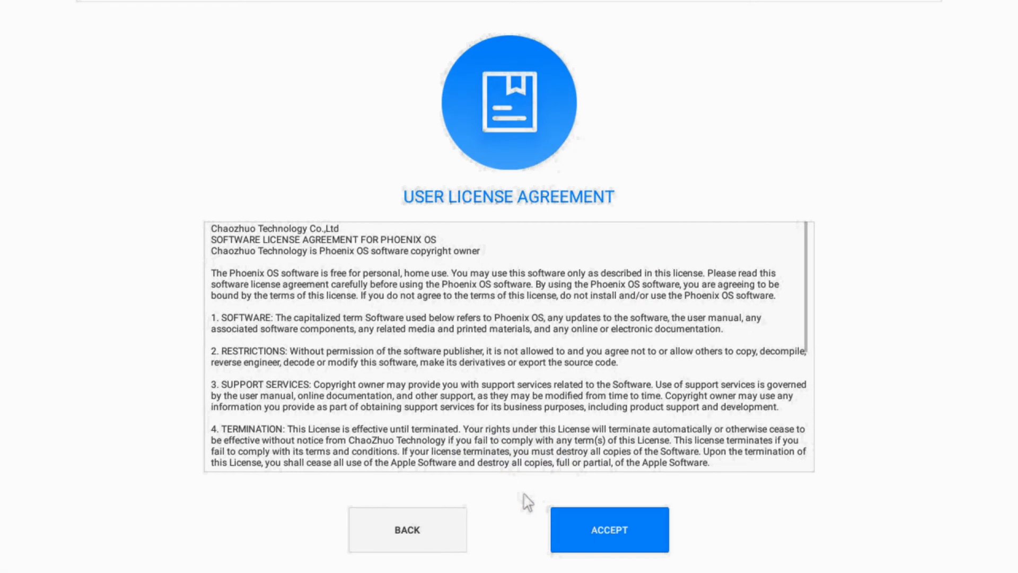
left_click(609, 528)
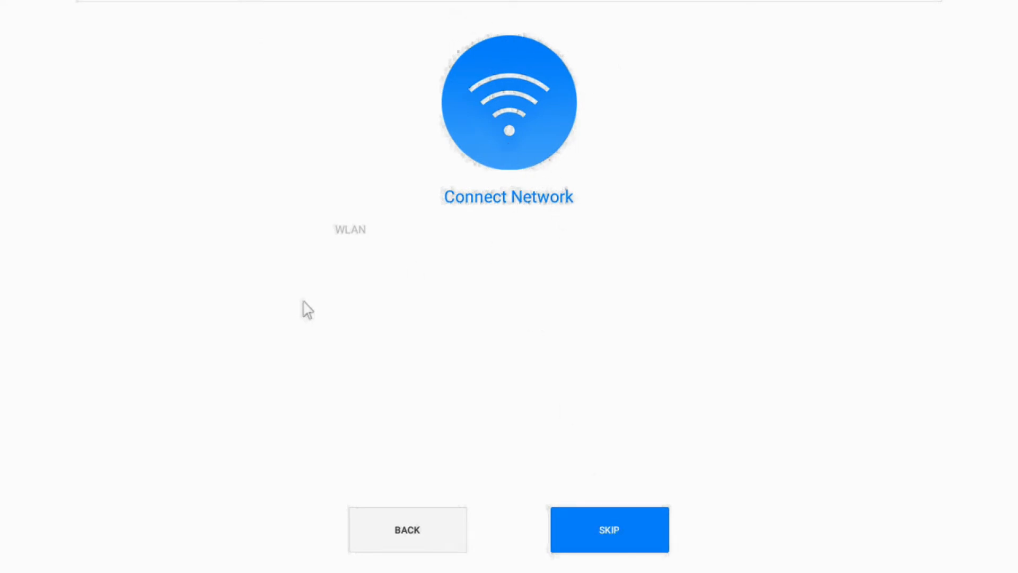
Skip the network connection, name the new account "ss" and finish the setup.
left_click(633, 544)
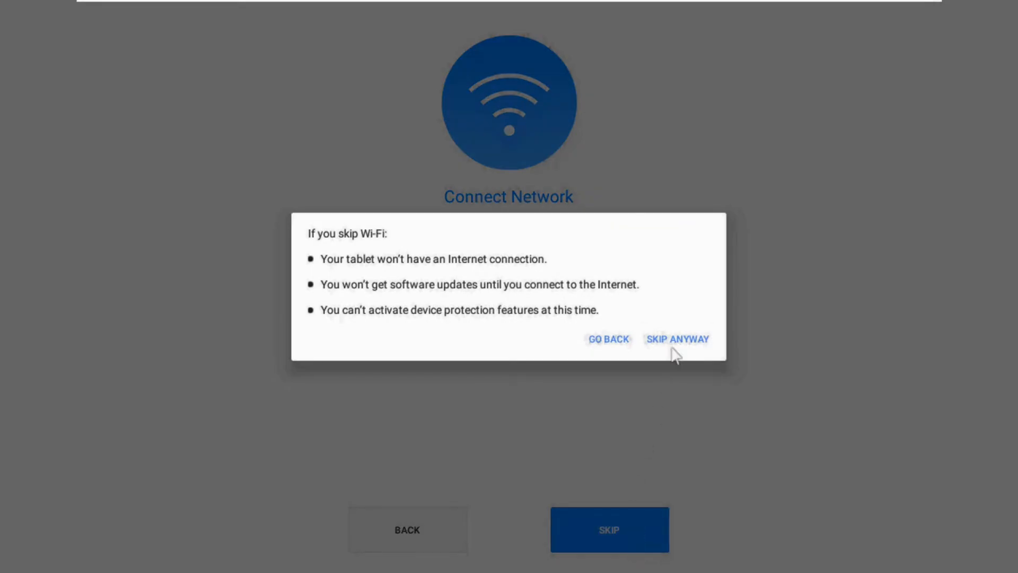
left_click(697, 343)
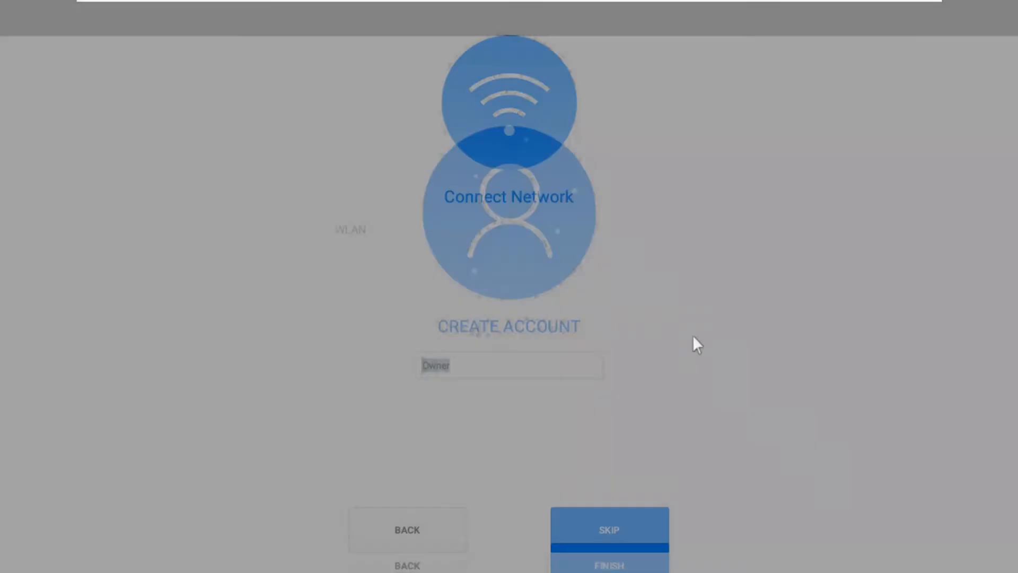
type("ss")
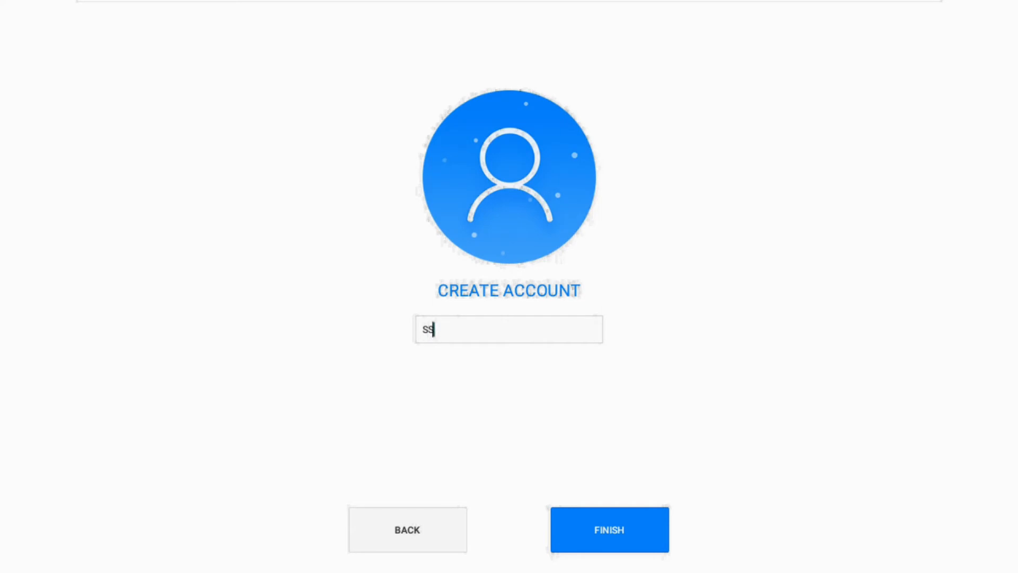
left_click(630, 537)
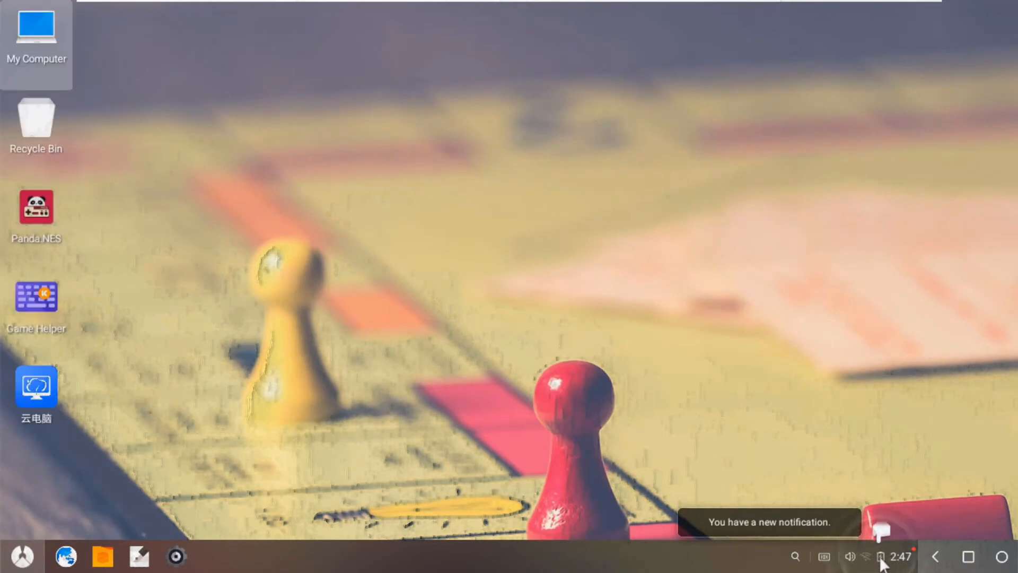
View the notifications and quick settings in the Notification Center and return to the desktop.
left_click(881, 558)
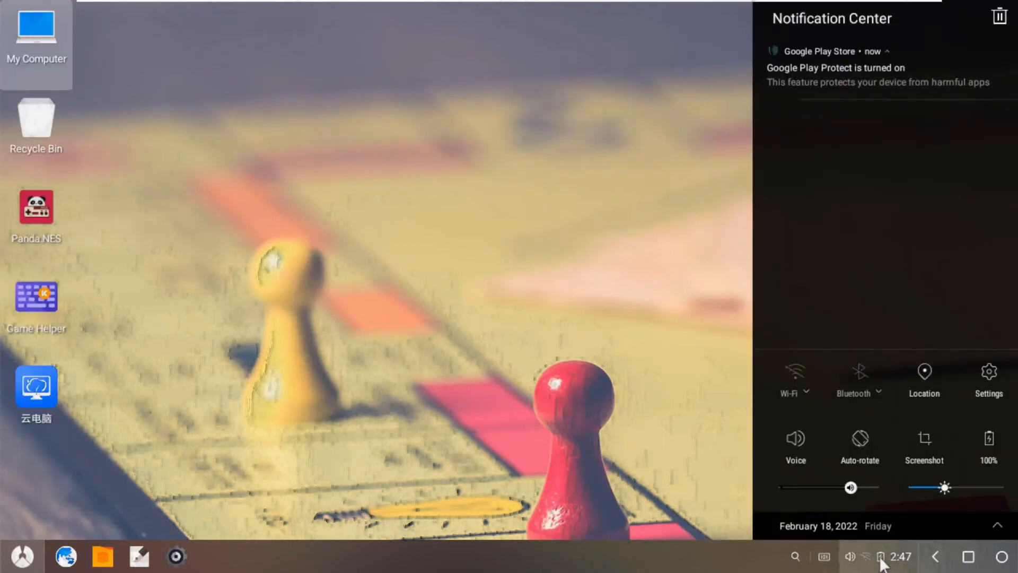
left_click(881, 559)
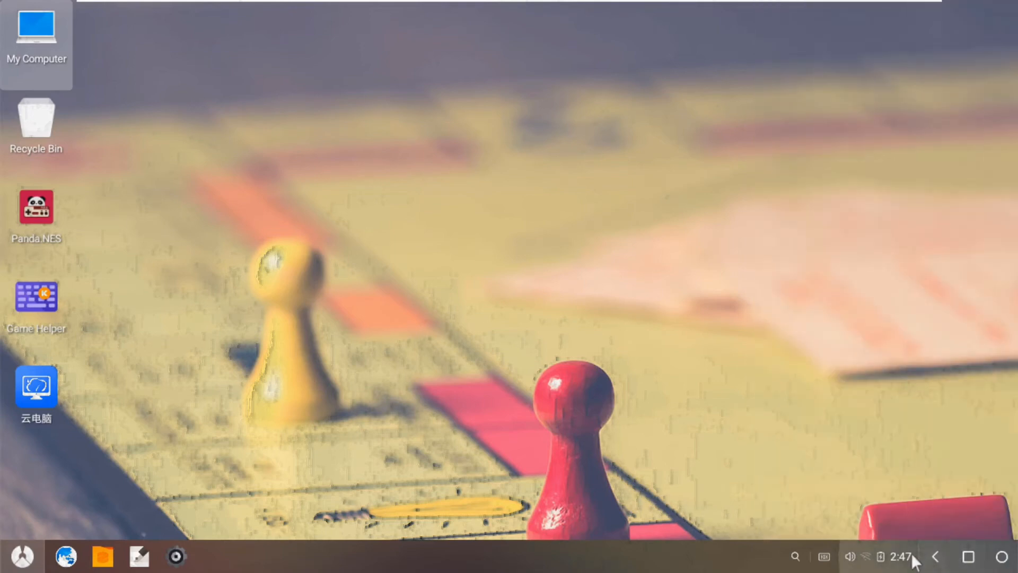
left_click(865, 560)
left_click(524, 307)
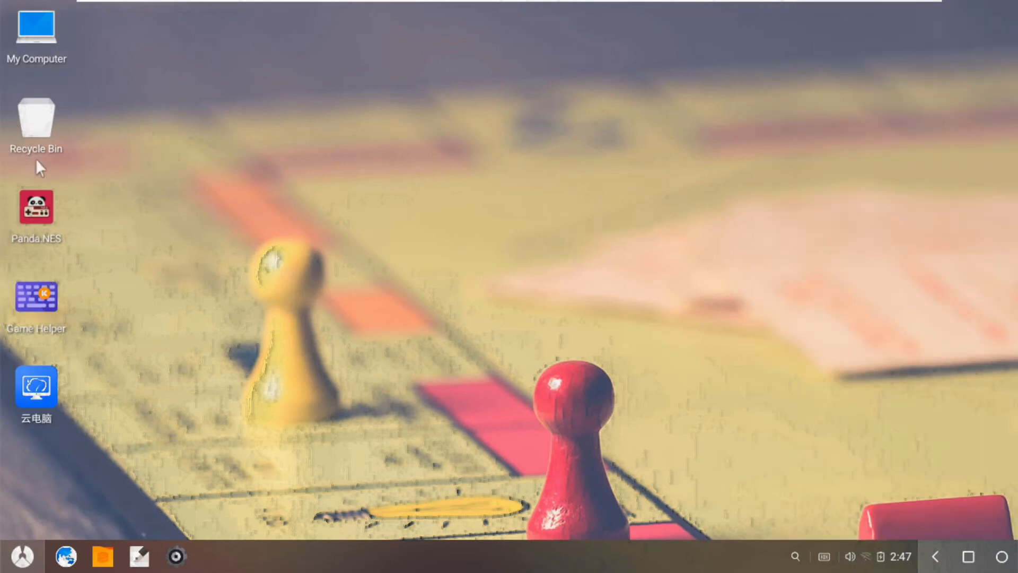
Move the Panda.NES, Game Helper and 云电脑 desktop shortcuts to the Recycle Bin.
left_click_drag(98, 201, 17, 432)
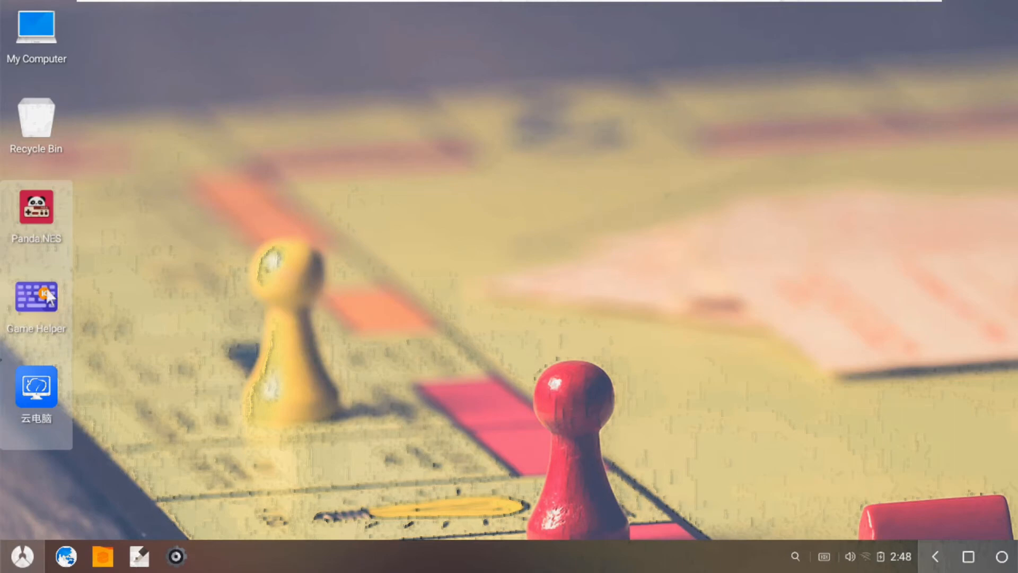
left_click_drag(52, 216, 52, 138)
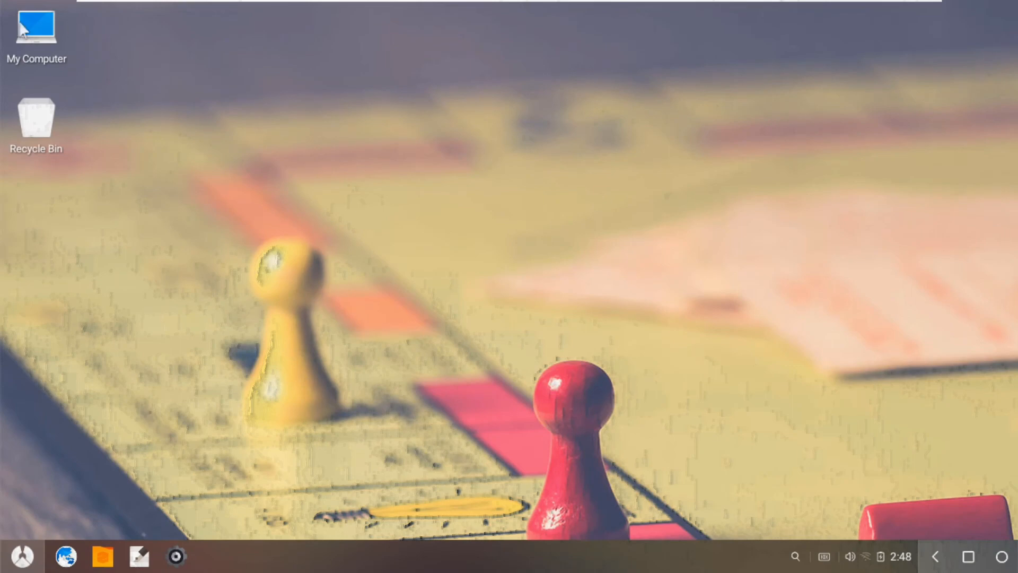
Examine the storage drives, Main Storage folders and Desktop folder options in My Computer, and close the file manager.
double_click(23, 26)
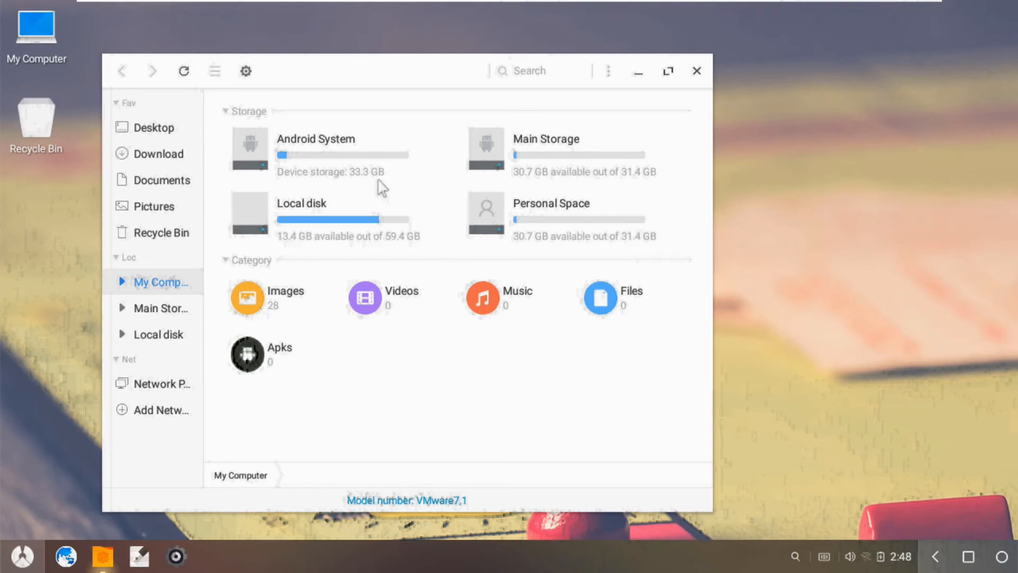
double_click(590, 148)
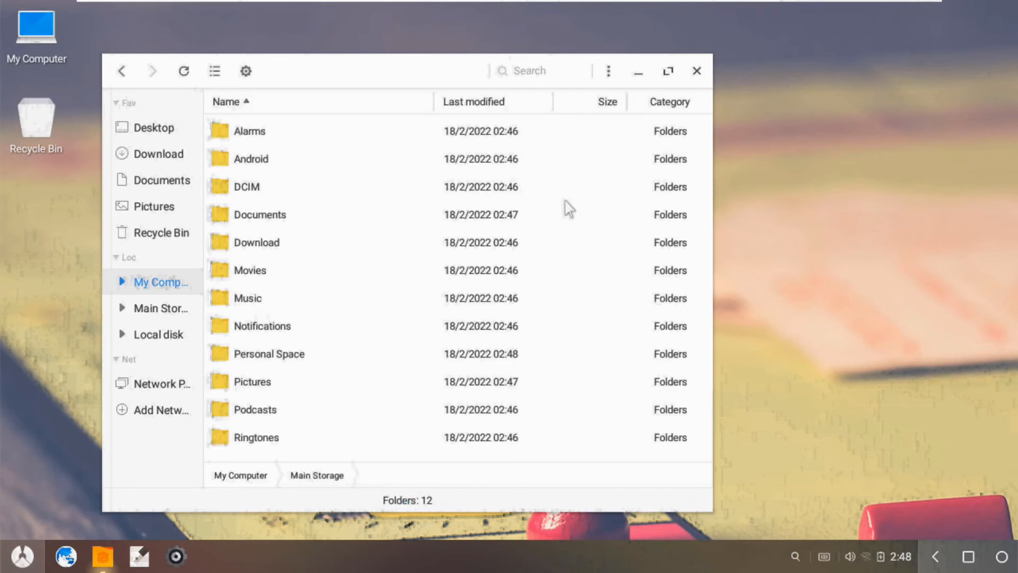
left_click(121, 72)
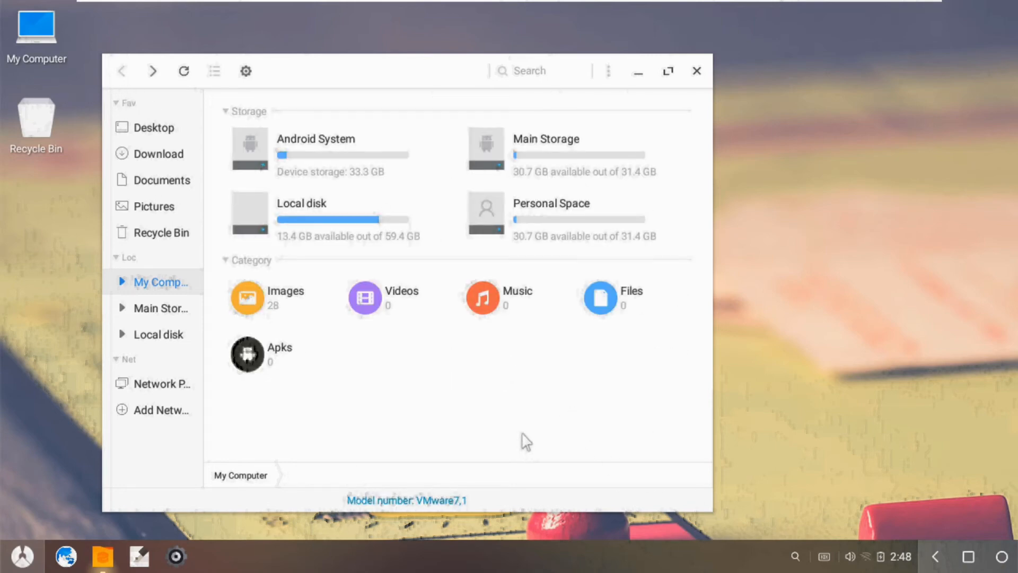
left_click(165, 133)
right_click(453, 286)
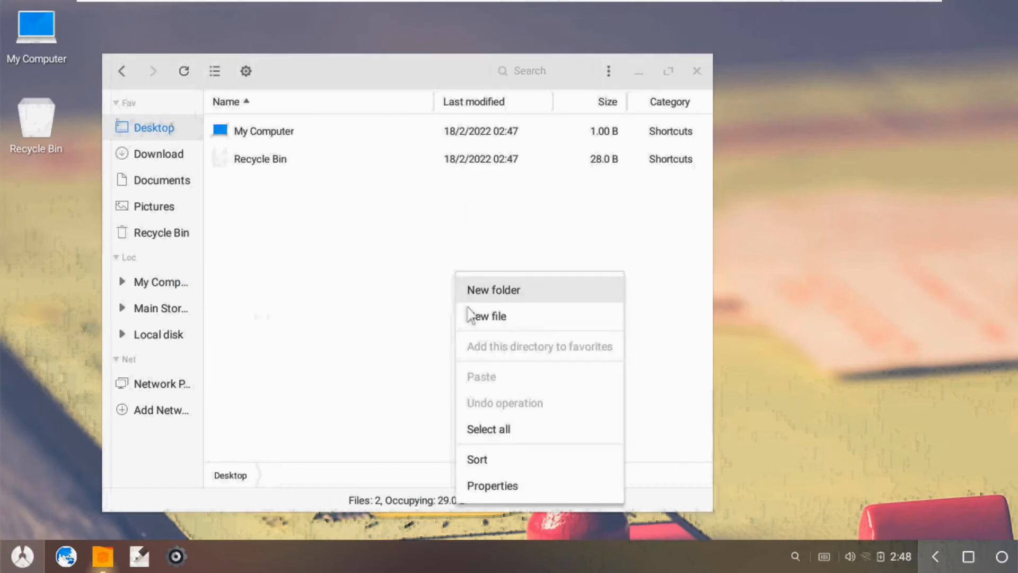
left_click(325, 364)
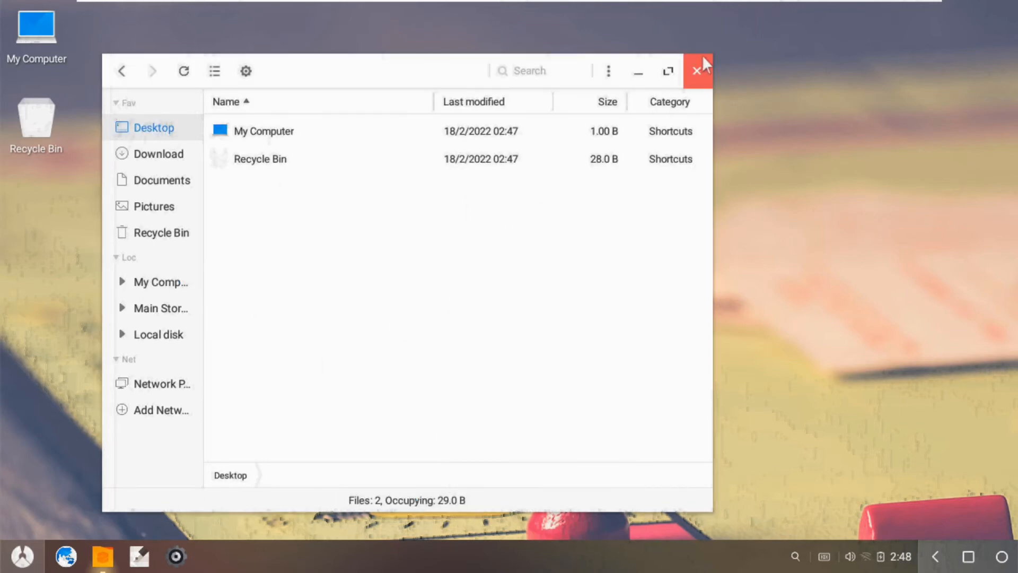
left_click(697, 72)
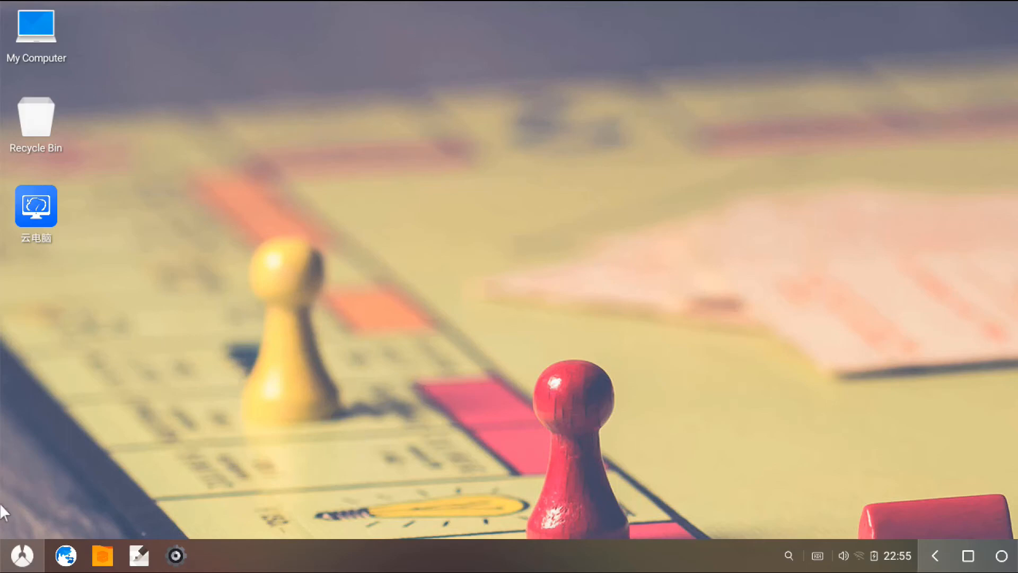
Launch the Play Store from the installed apps.
left_click(15, 566)
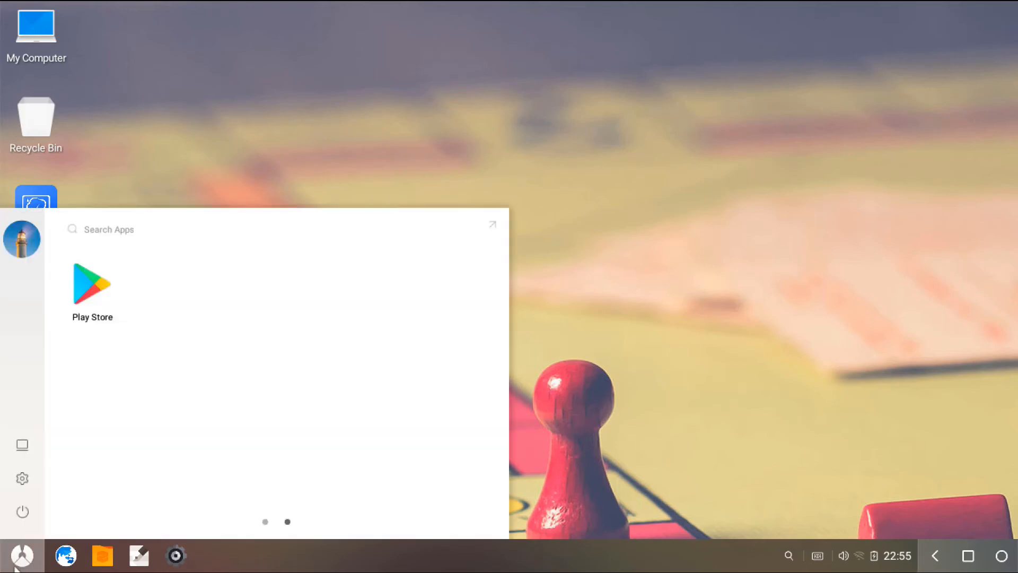
left_click(15, 566)
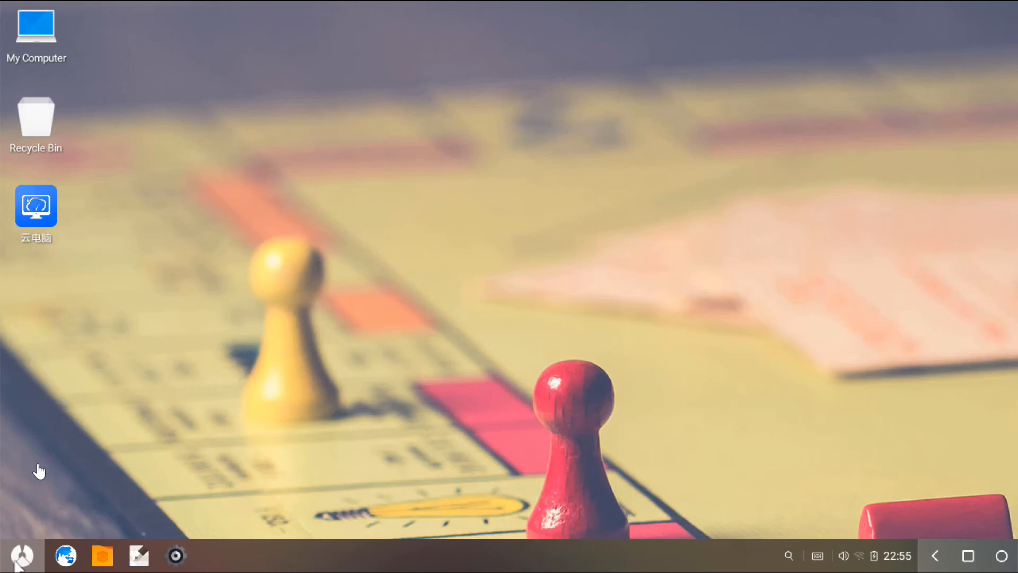
left_click(16, 565)
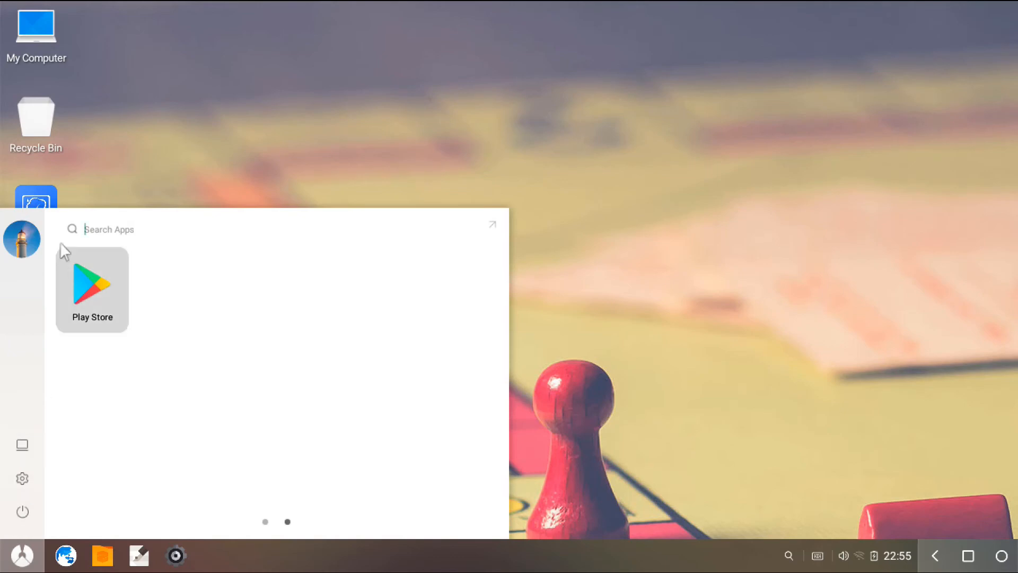
left_click(84, 300)
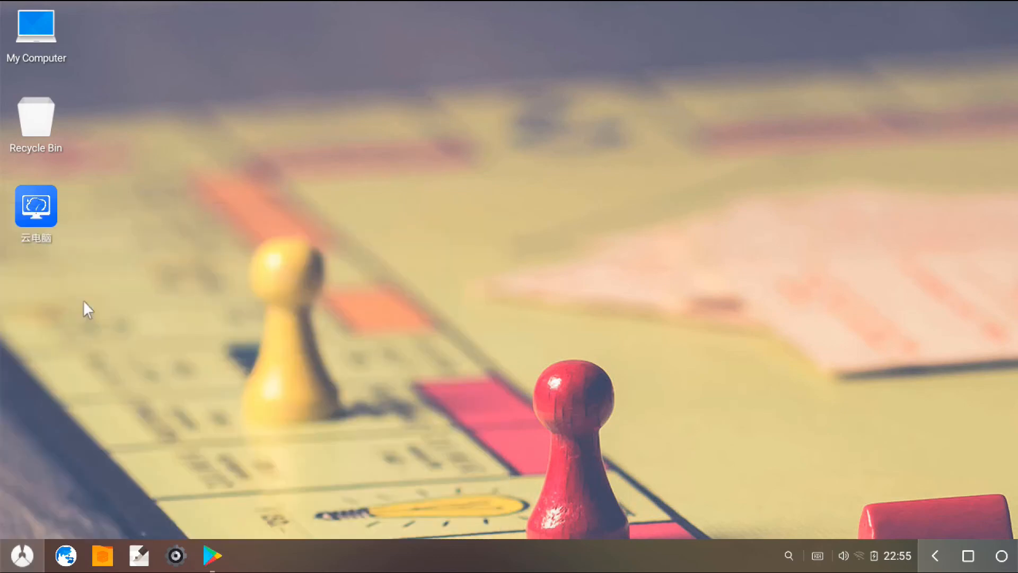
Open Settings, look through the network, device and personal categories, and view the Accounts page before returning to the list.
left_click(22, 555)
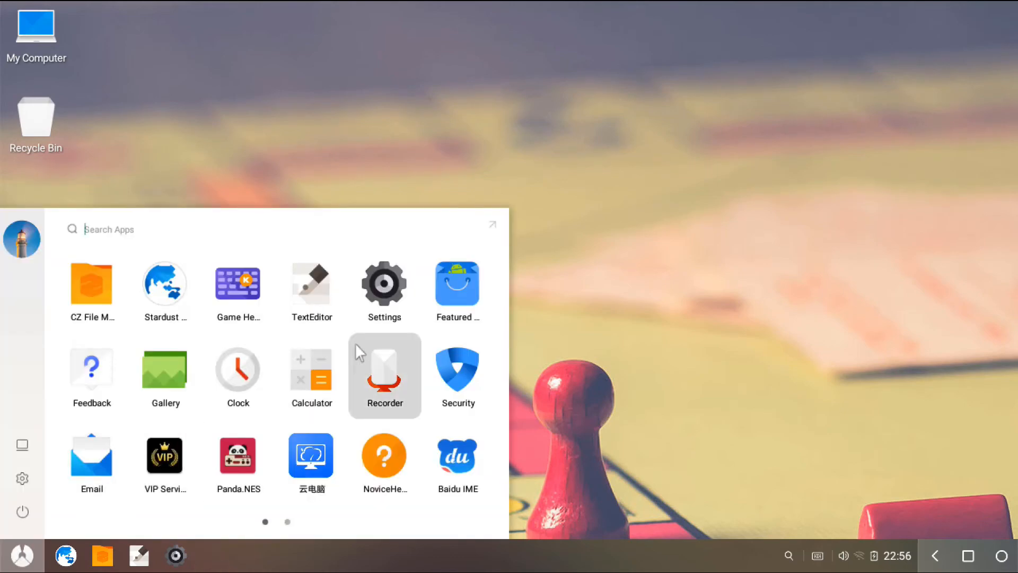
left_click(392, 297)
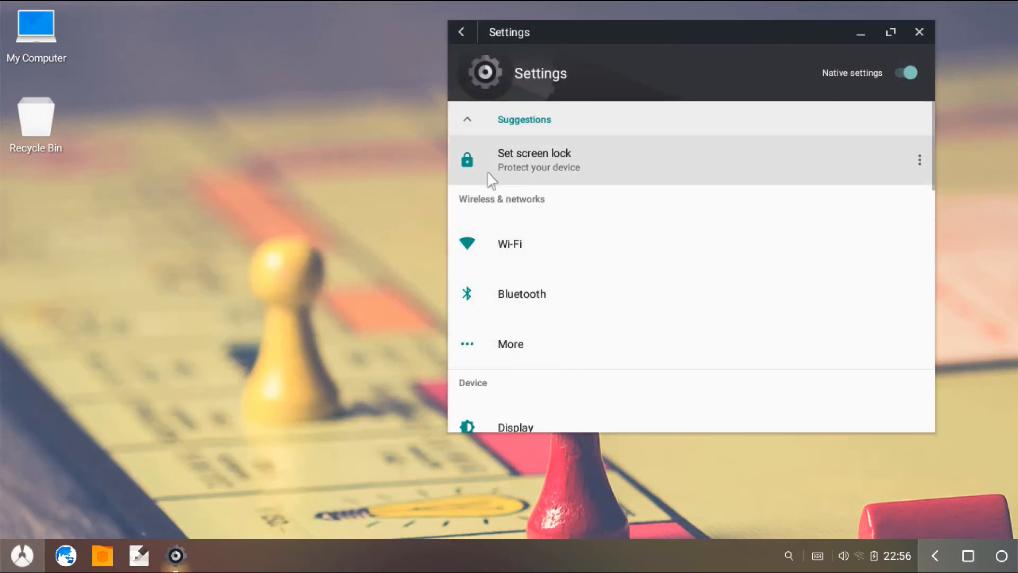
scroll(500, 260, "down", 5)
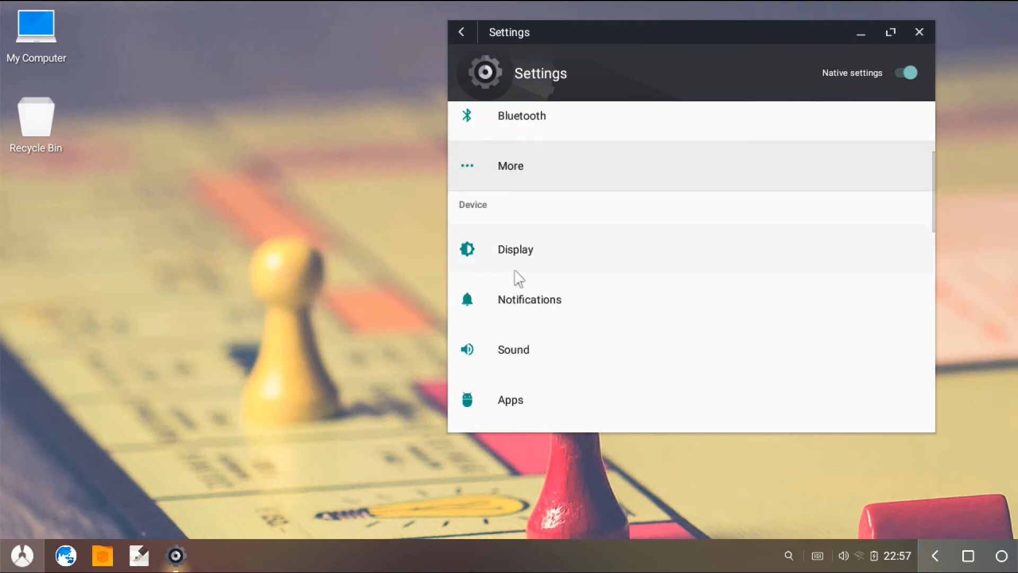
scroll(534, 287, "down", 6)
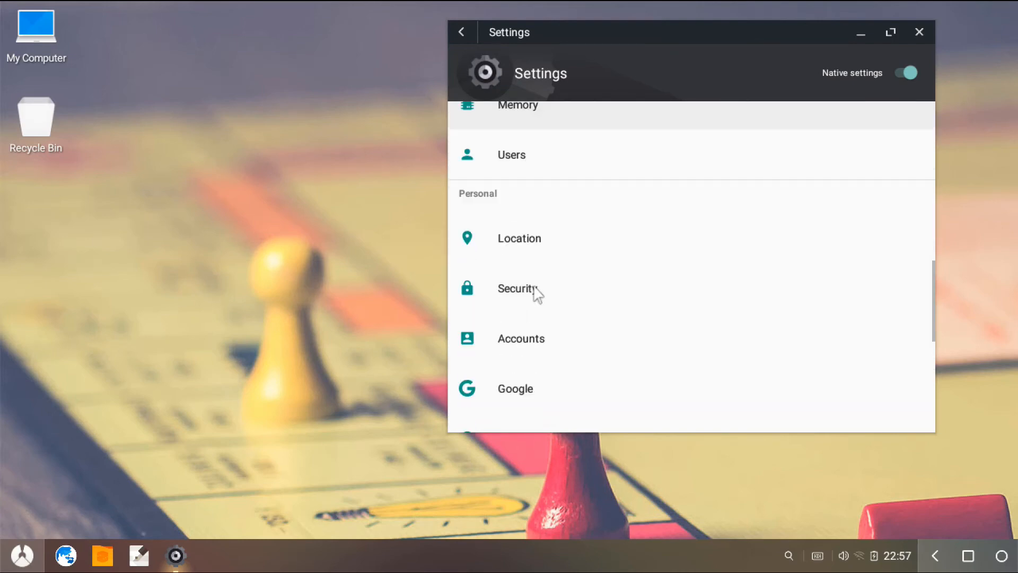
left_click(550, 347)
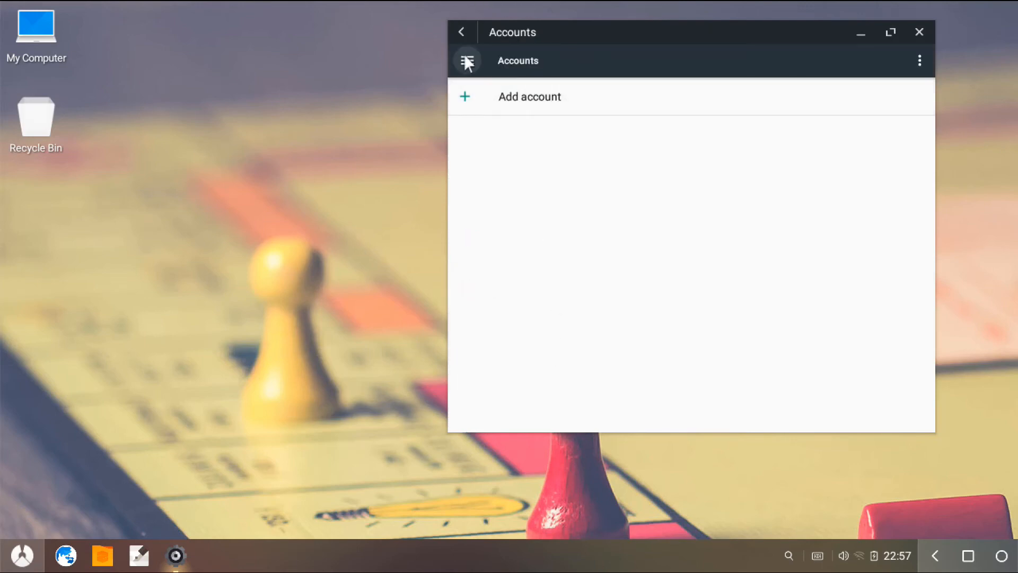
left_click(461, 32)
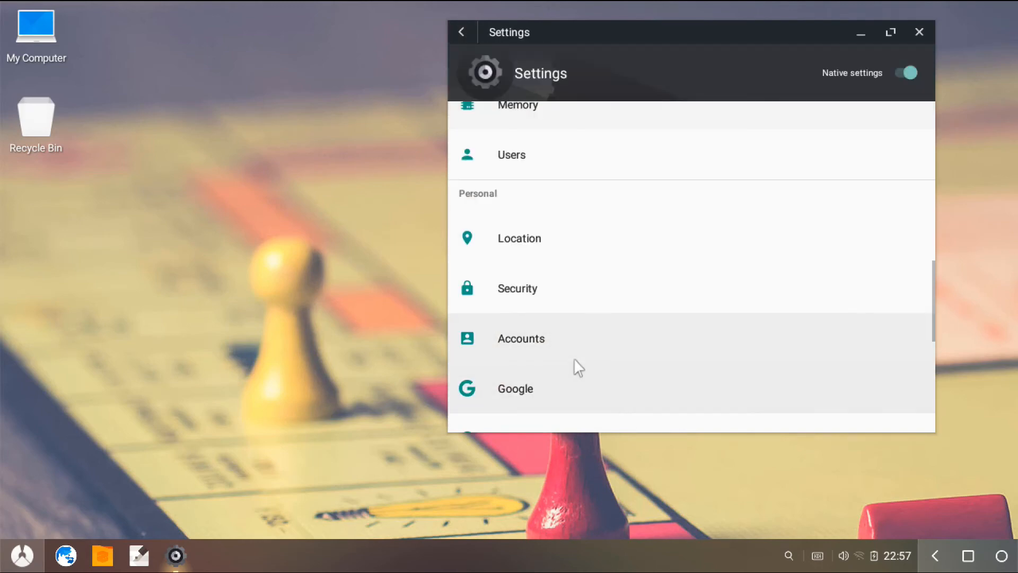
Examine the system categories and the version details under About tablet, and close Settings.
scroll(574, 358, "down", 5)
scroll(574, 364, "down", 2)
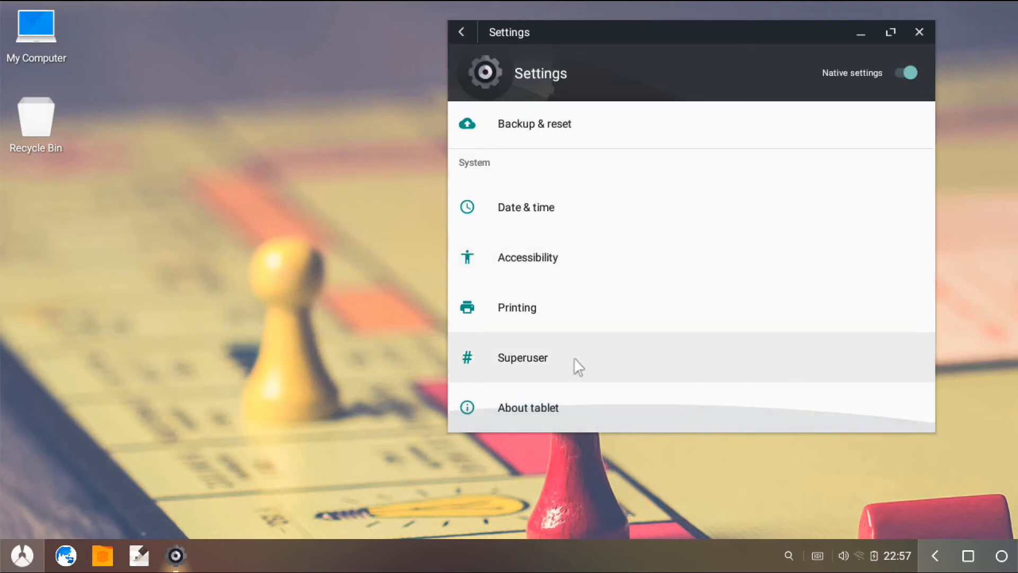
left_click(503, 420)
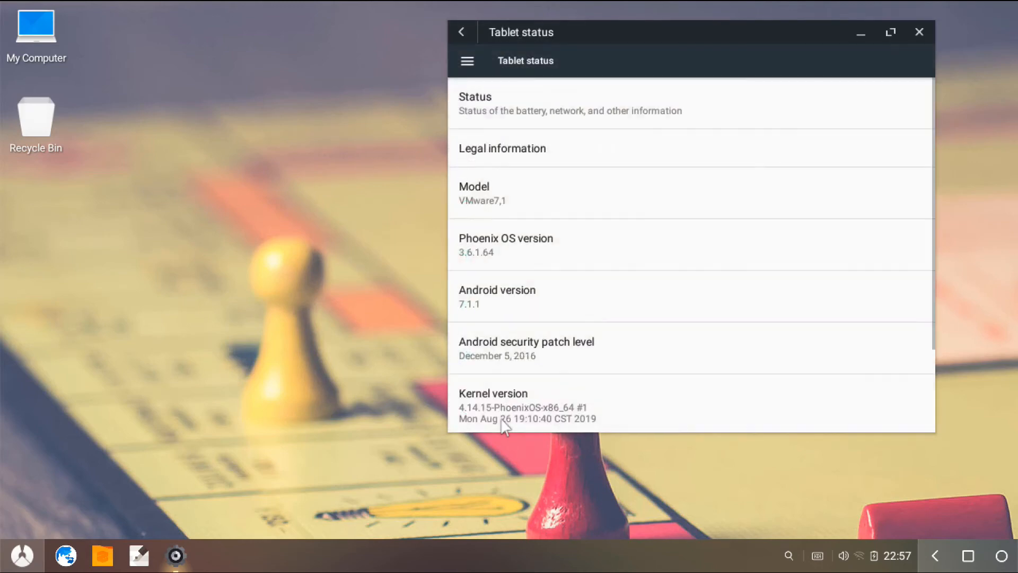
scroll(497, 256, "down", 3)
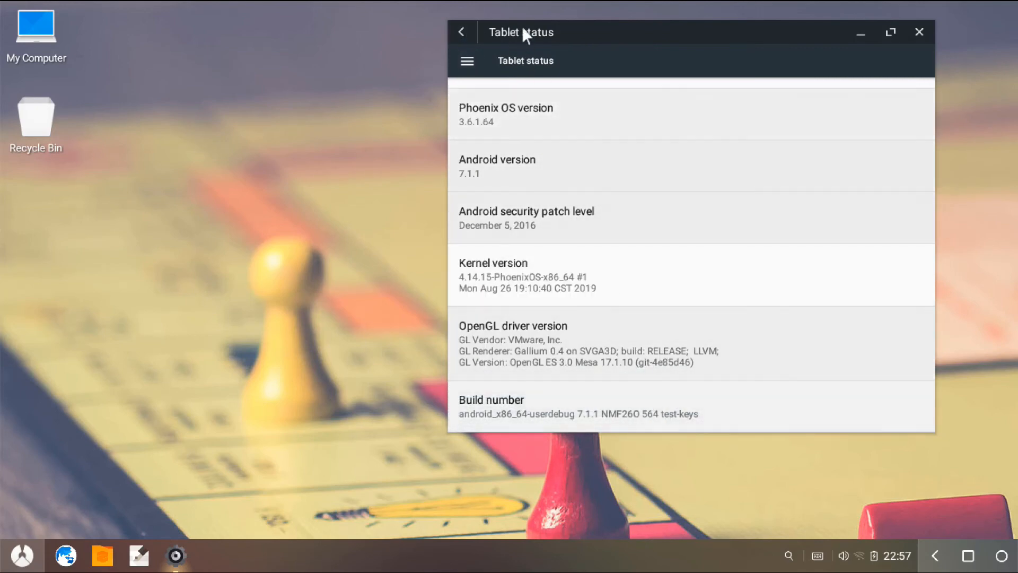
left_click(461, 33)
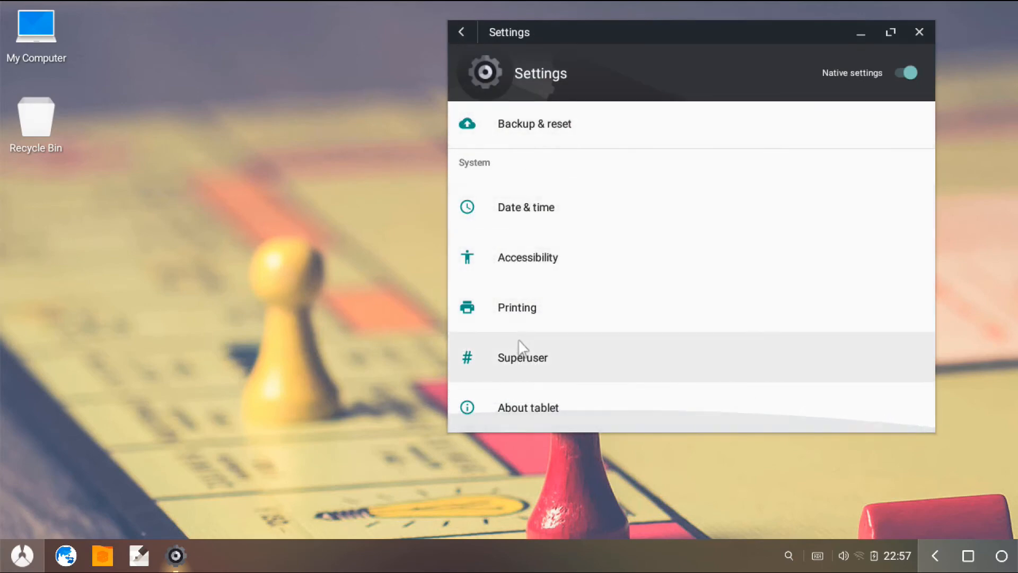
scroll(523, 347, "up", 8)
scroll(522, 347, "up", 10)
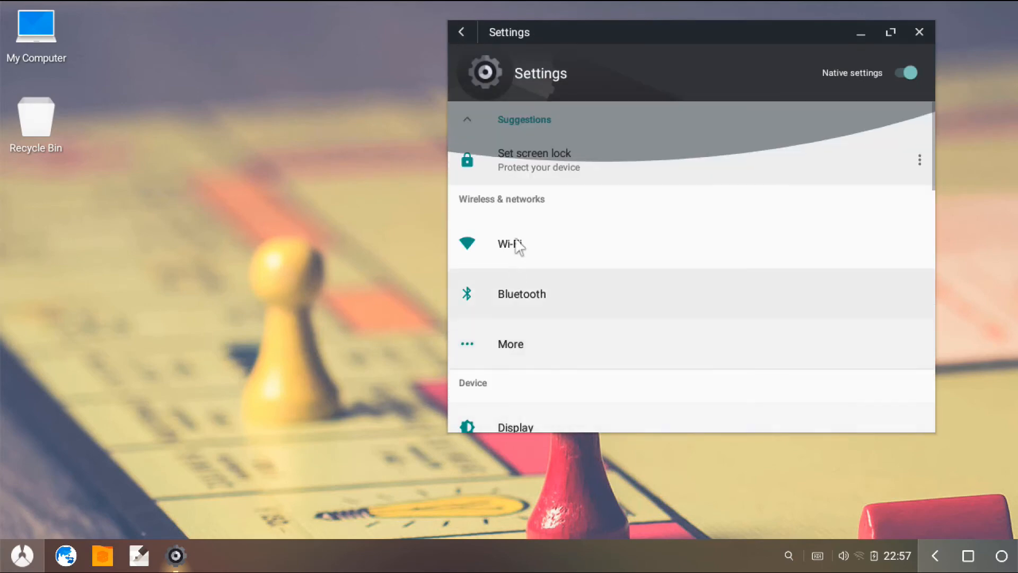
left_click(461, 33)
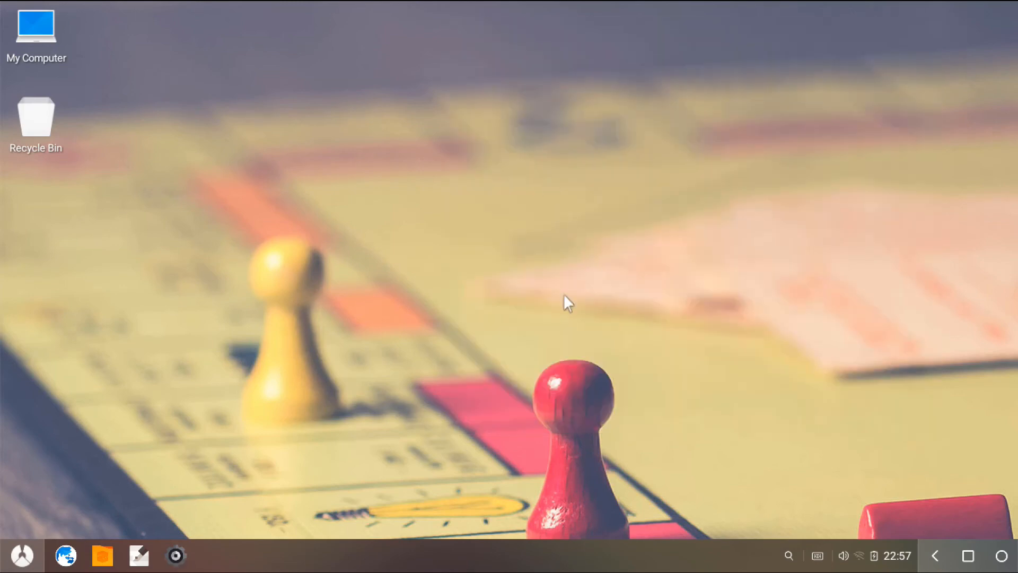
View the tools offered in the Security app and close it.
left_click(22, 555)
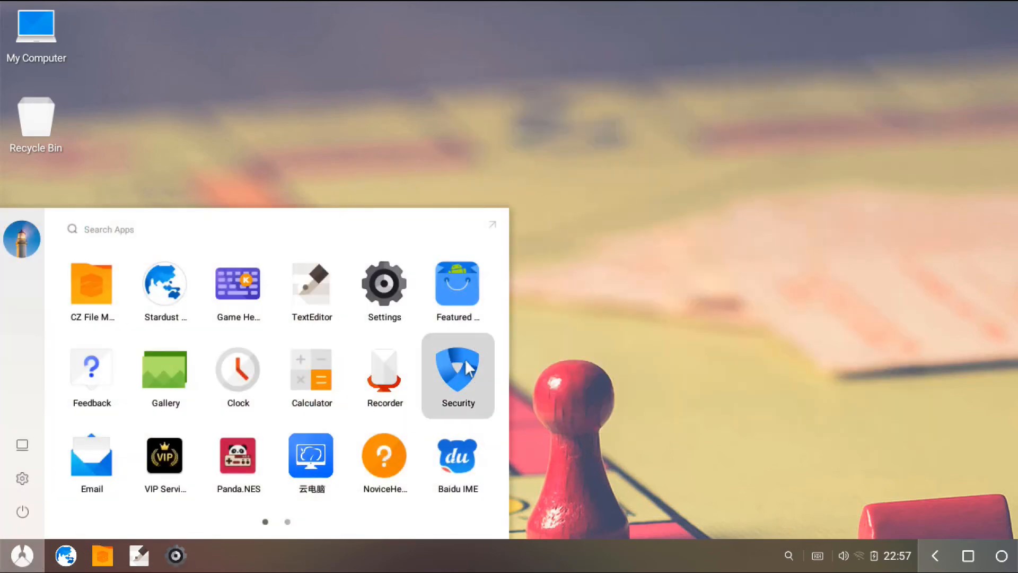
left_click(463, 376)
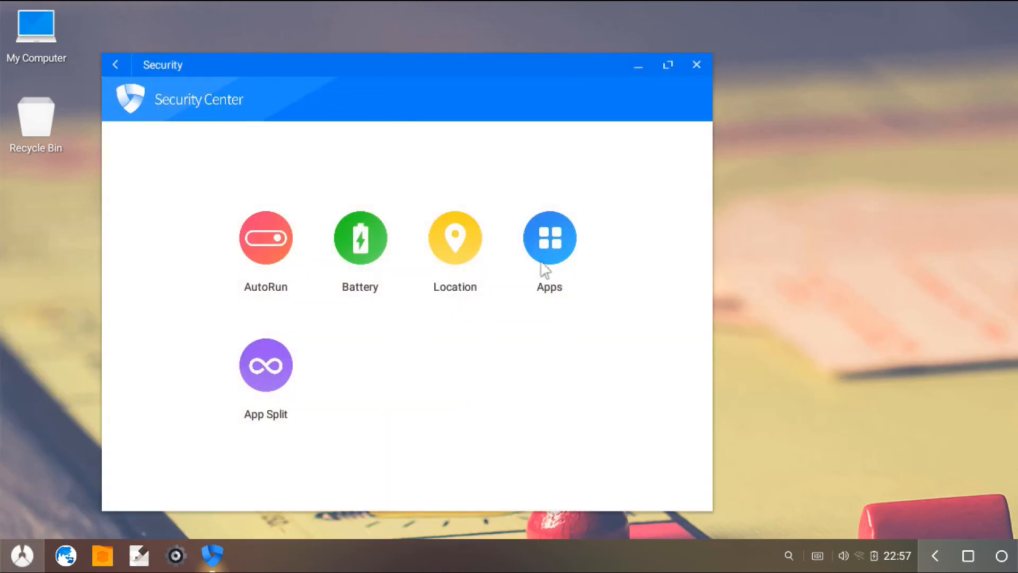
left_click(704, 64)
Browse both pages of installed apps.
left_click(22, 555)
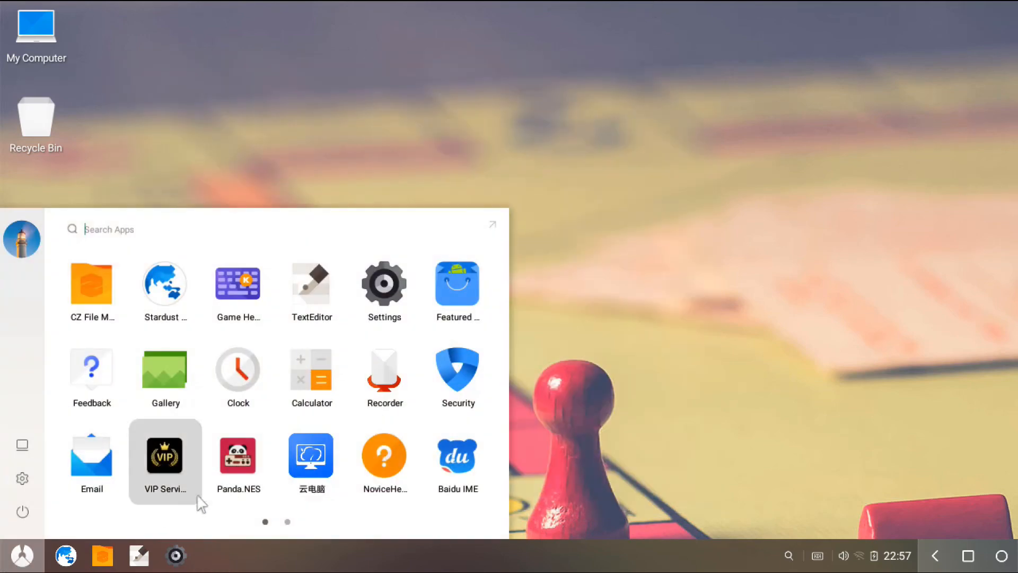
scroll(436, 474, "down", 1)
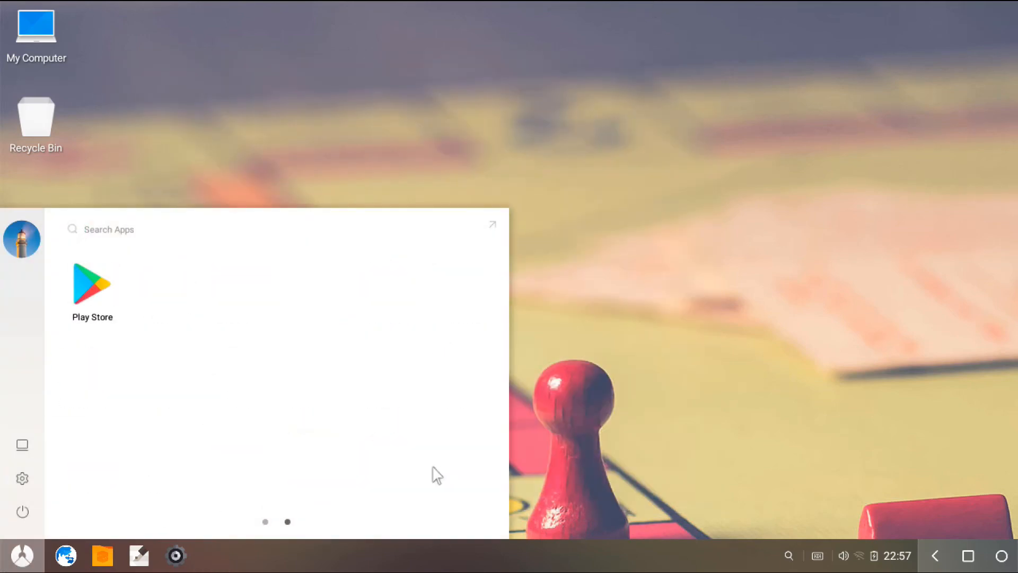
scroll(436, 474, "up", 1)
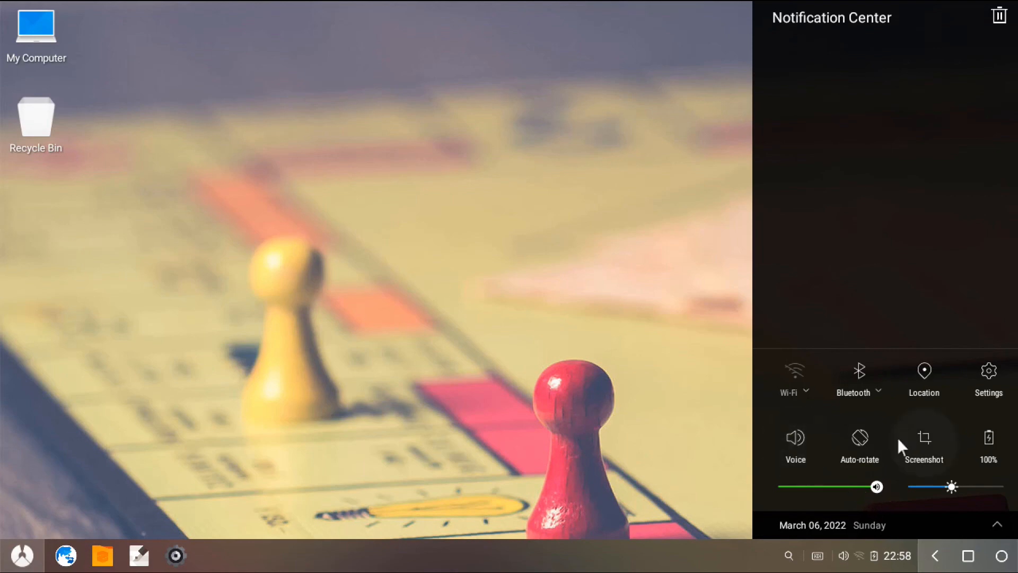
View the Bluetooth device list in the Notification Center and return to the desktop.
left_click(868, 390)
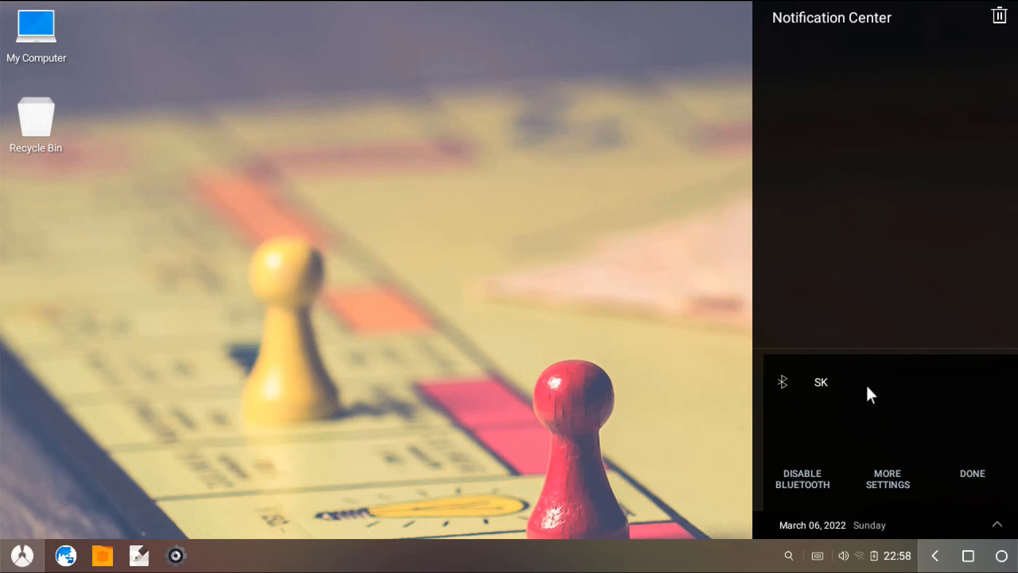
left_click(972, 473)
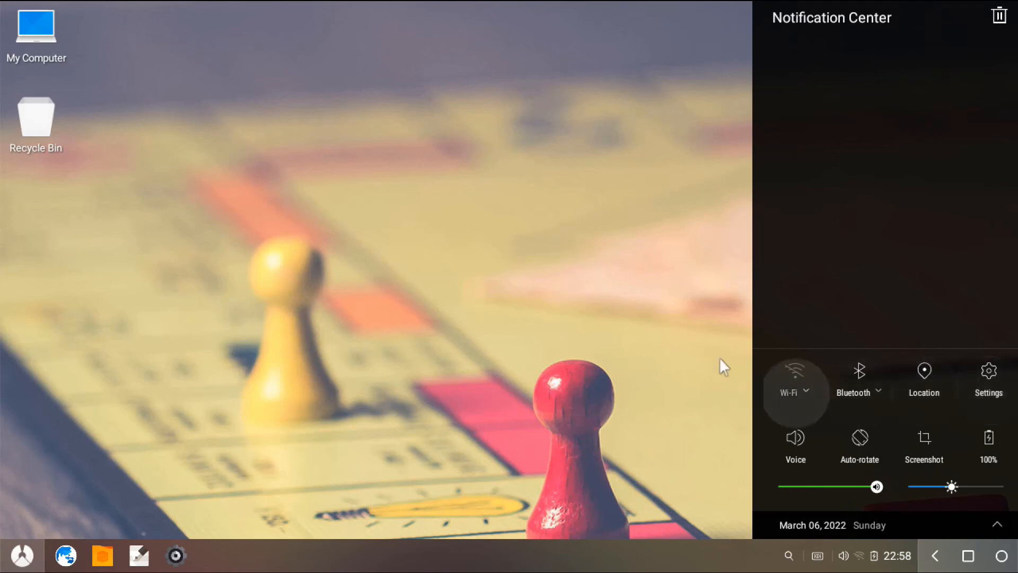
left_click(690, 362)
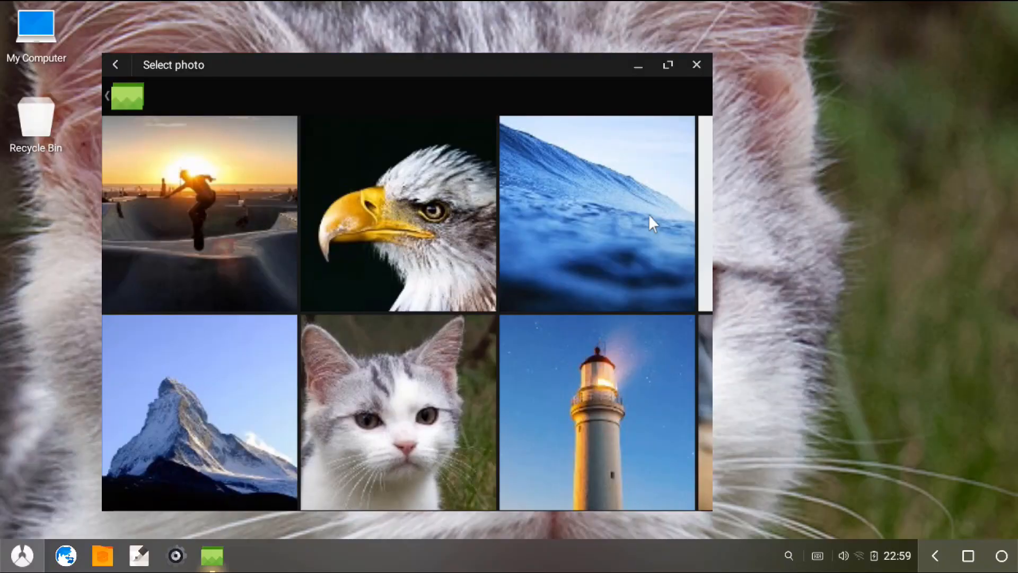
Set the blue ocean wave photo as the desktop wallpaper.
left_click(555, 282)
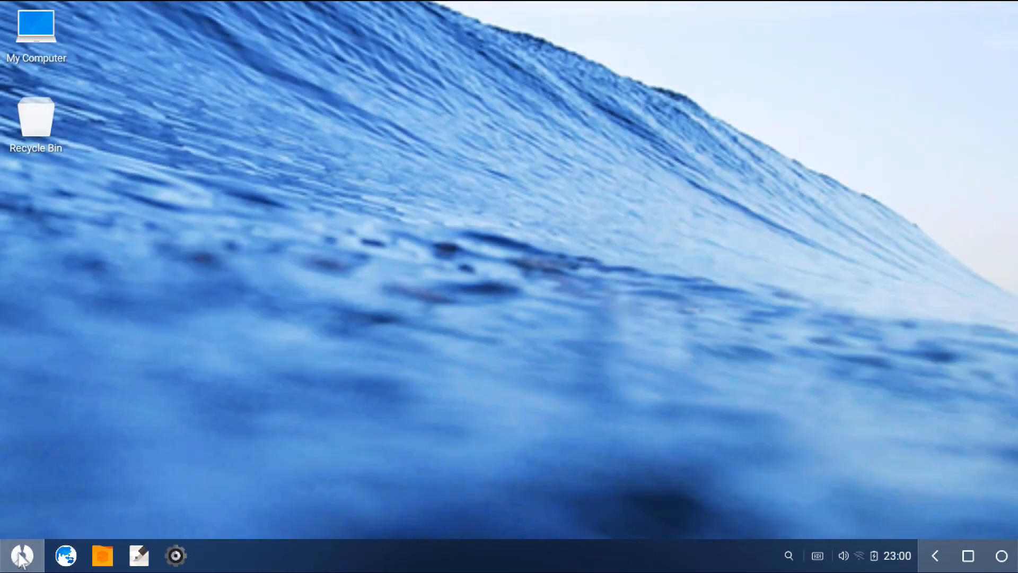
Launch Settings and bring up the system's power options.
left_click(22, 555)
left_click(24, 484)
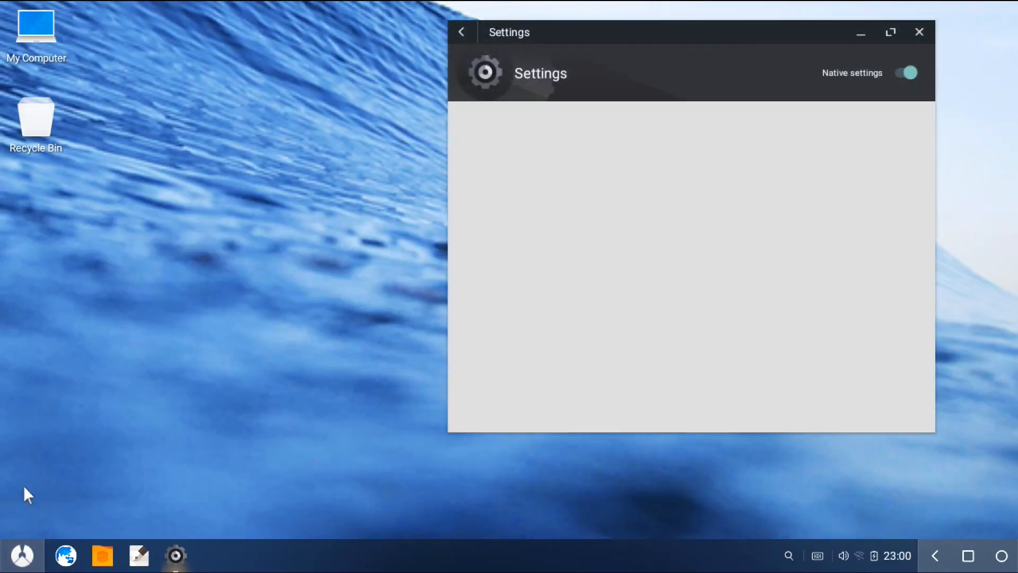
left_click(23, 561)
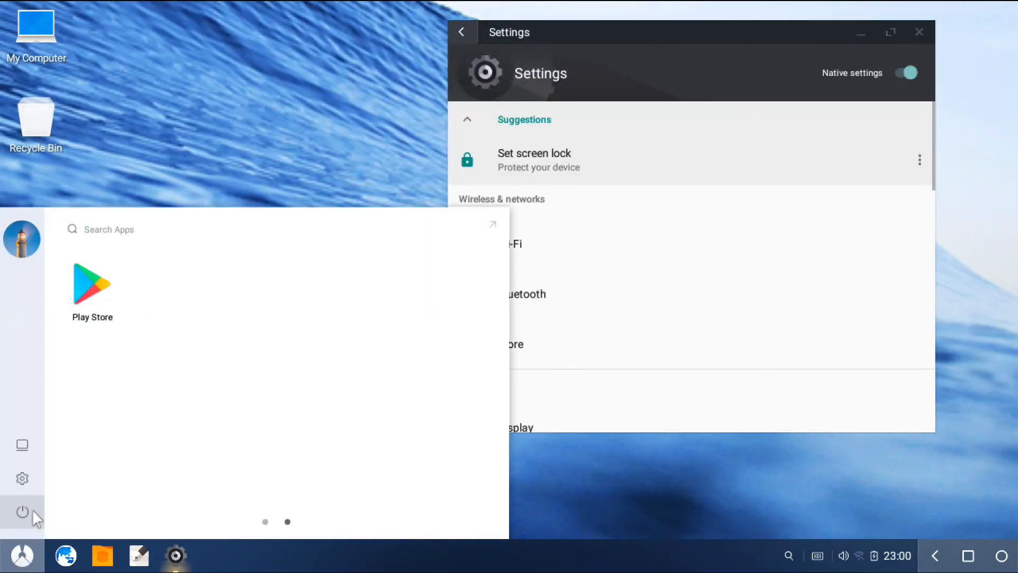
left_click(33, 511)
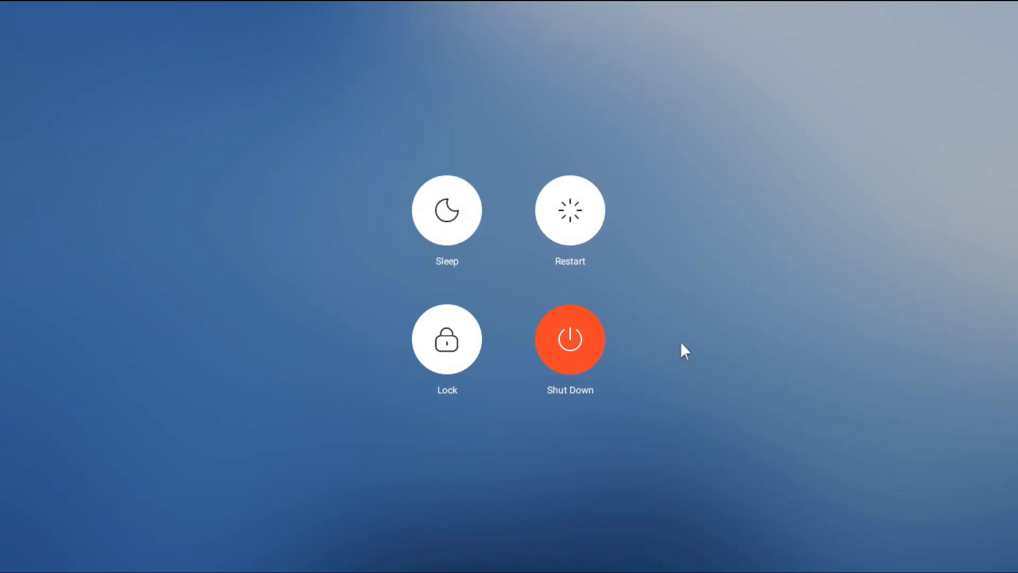